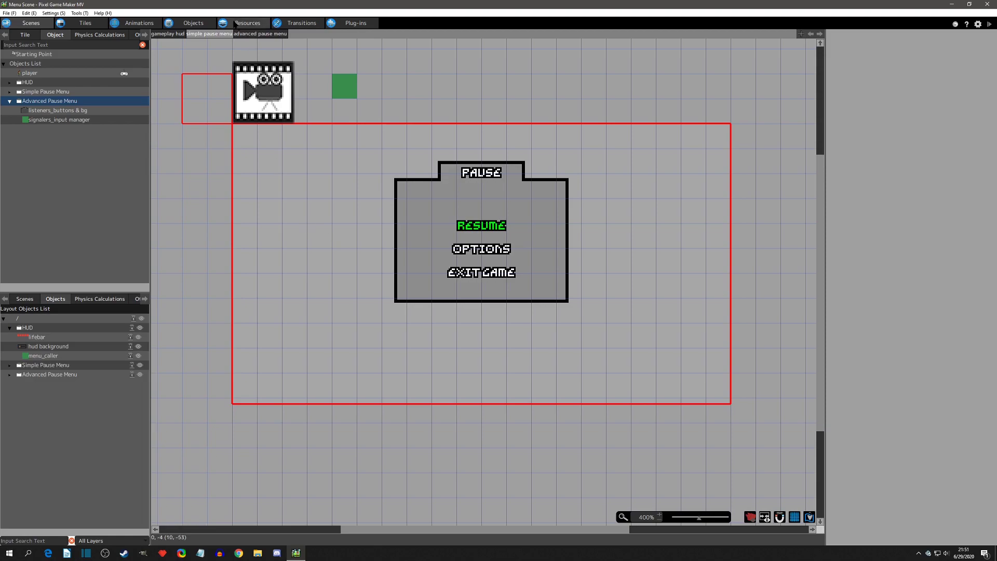
# - Leave the Menu Scene layout and show the Objects list to inspect the pause menus
pyautogui.click(194, 23)
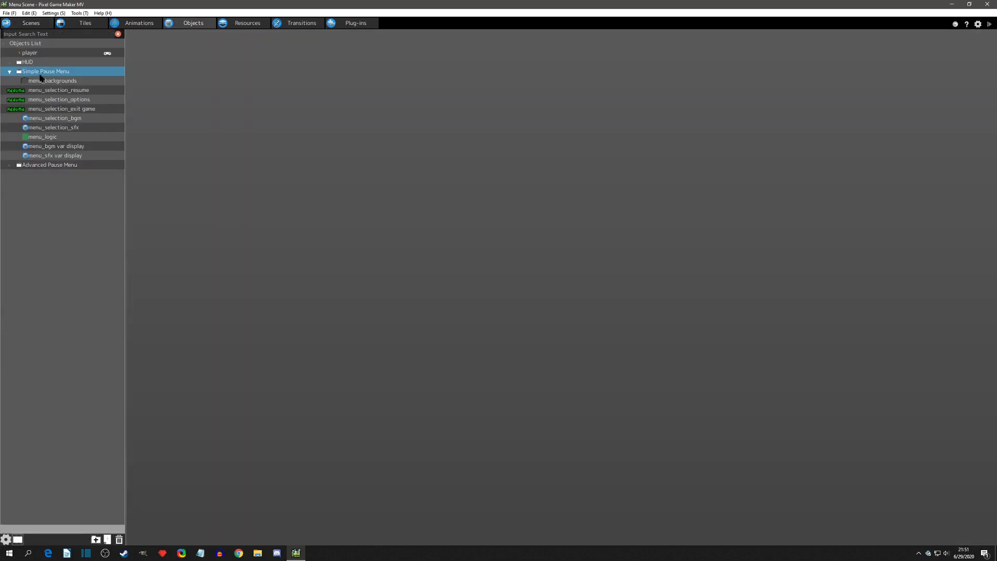
# - Expand the Simple Pause Menu folder and view the menu_backgrounds action program
pyautogui.click(10, 72)
pyautogui.click(9, 72)
pyautogui.click(9, 73)
pyautogui.click(9, 72)
pyautogui.click(52, 81)
# - Step through the menu_selection resume, options and exit game objects, ending on menu_logic
pyautogui.click(57, 90)
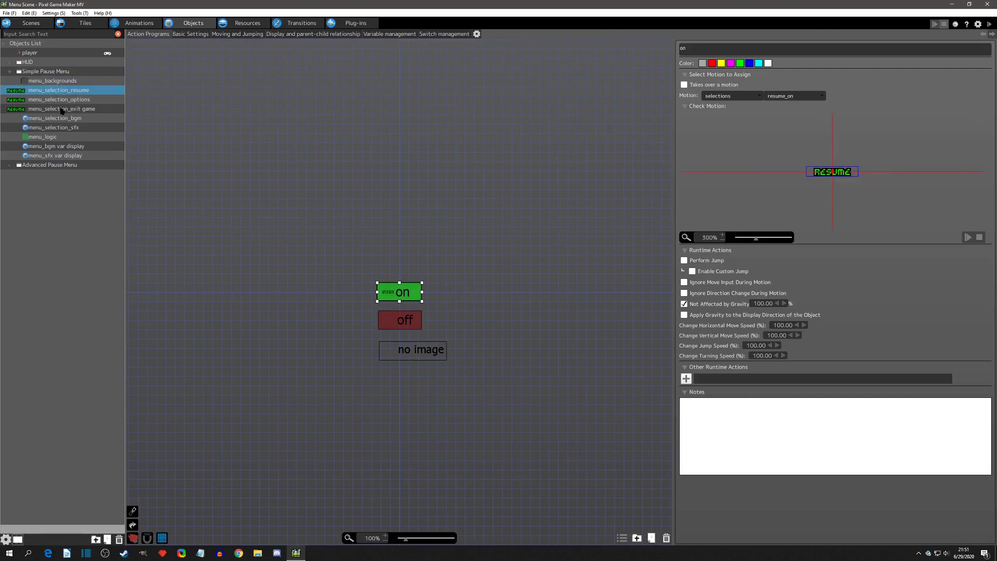
pyautogui.click(59, 99)
pyautogui.click(59, 110)
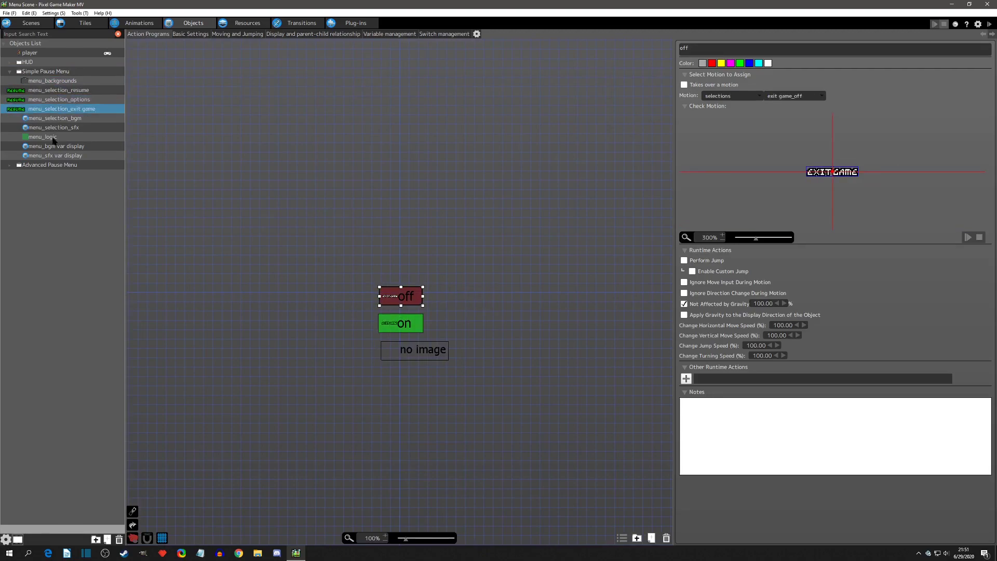
pyautogui.click(50, 137)
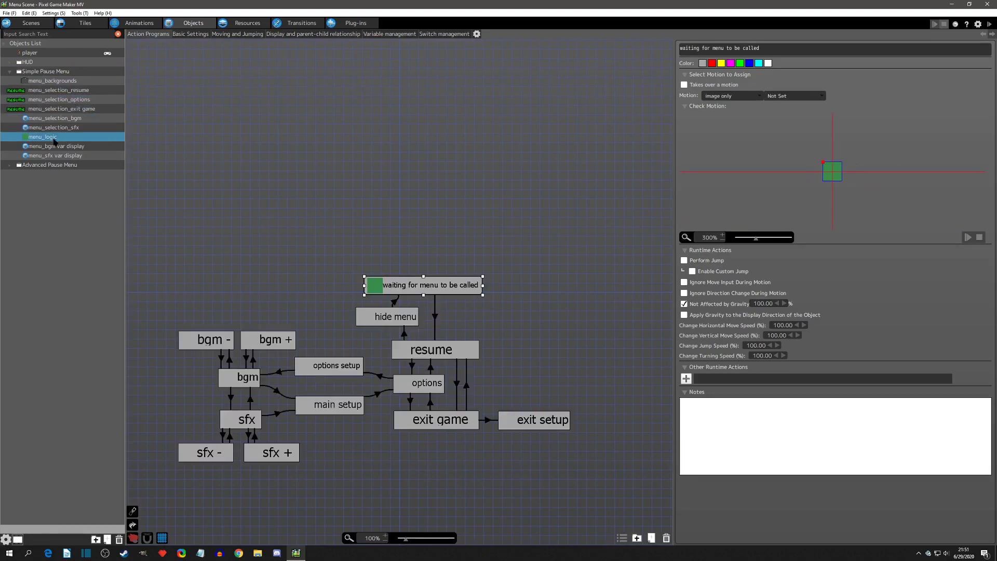
pyautogui.click(459, 352)
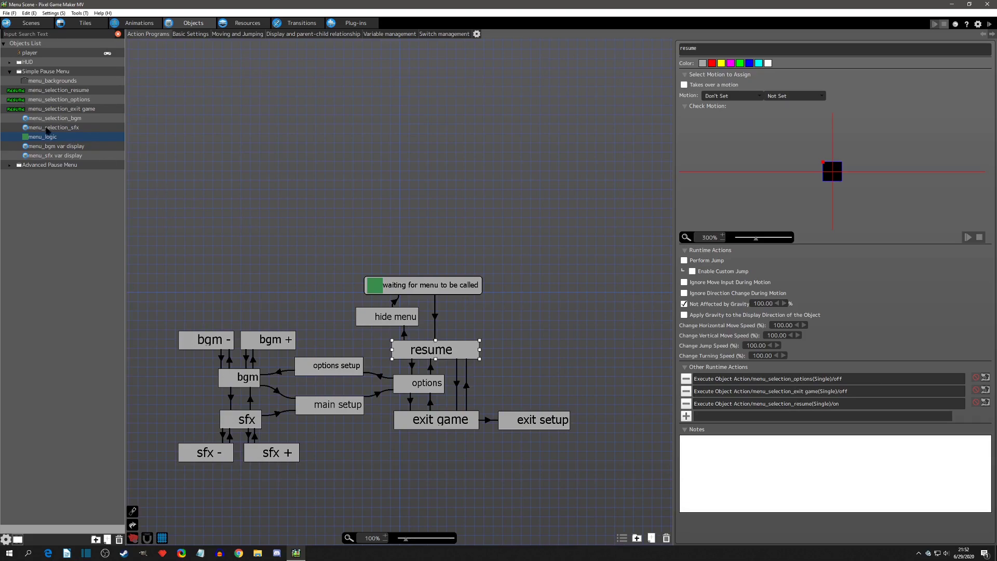
pyautogui.click(51, 109)
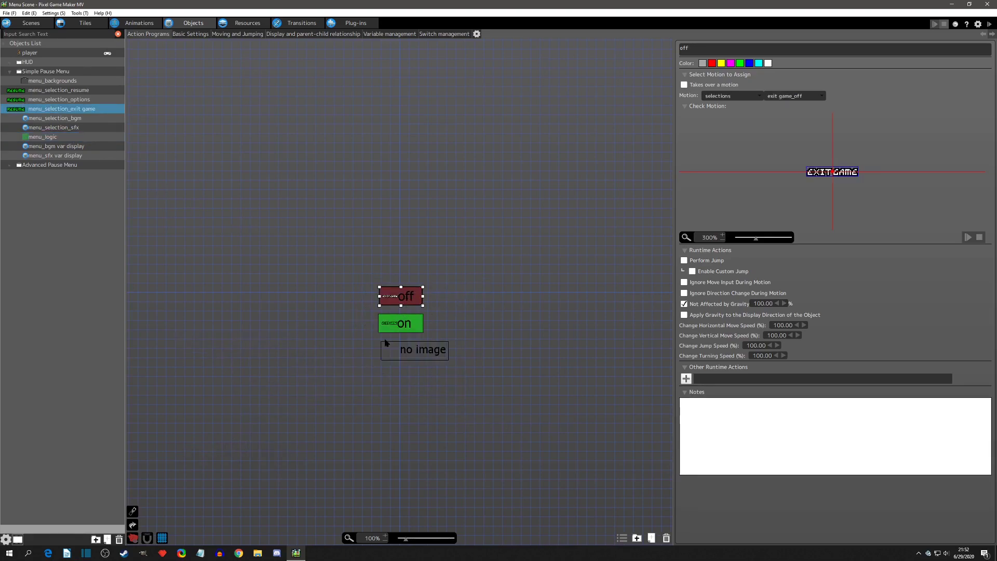
pyautogui.click(50, 136)
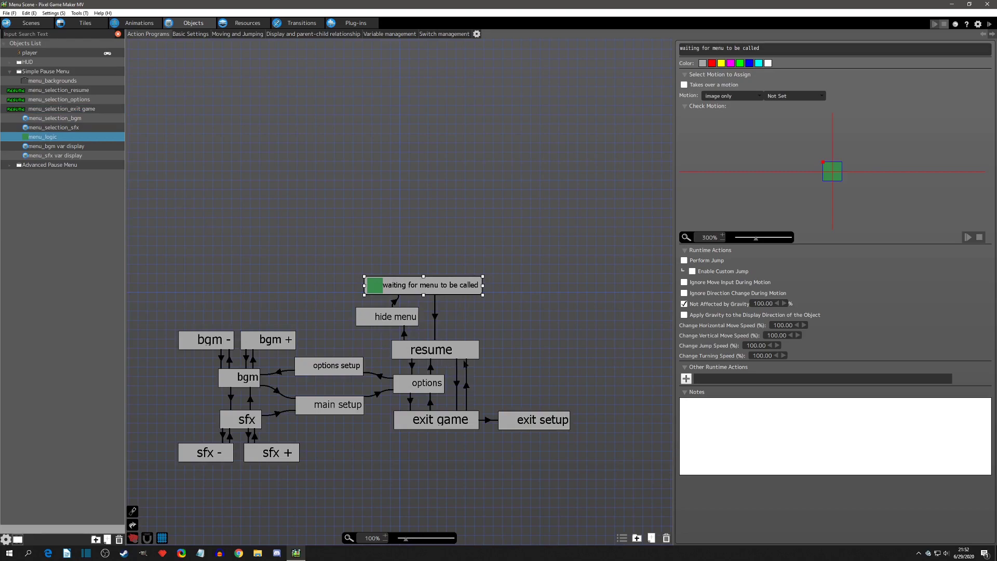
pyautogui.click(431, 354)
pyautogui.click(427, 387)
pyautogui.click(428, 421)
pyautogui.moveTo(530, 365); pyautogui.dragTo(548, 275, button='middle')
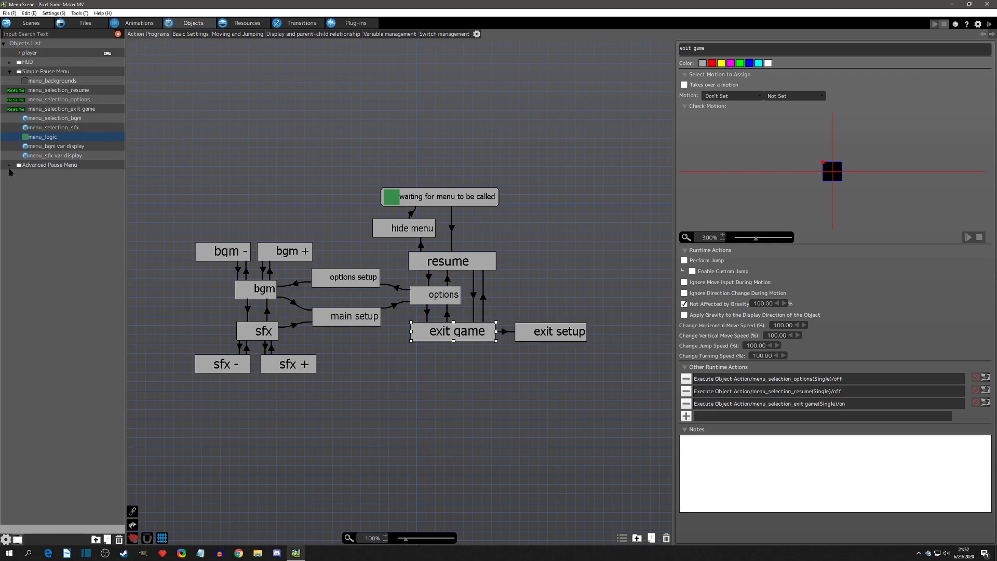
# - Compare the simple and advanced pause menu scene layouts, then expand the Advanced Pause Menu folder
pyautogui.click(31, 23)
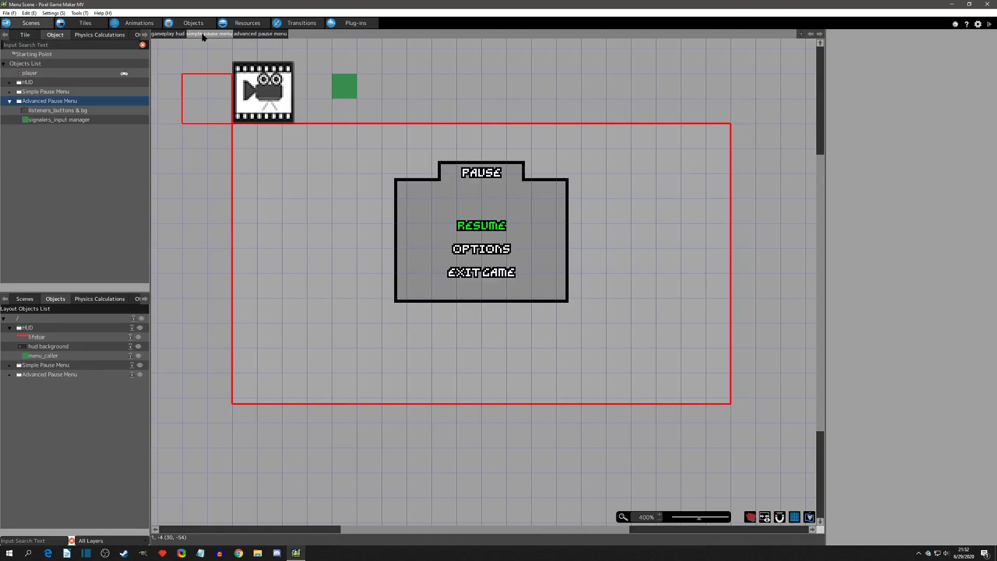
pyautogui.click(257, 37)
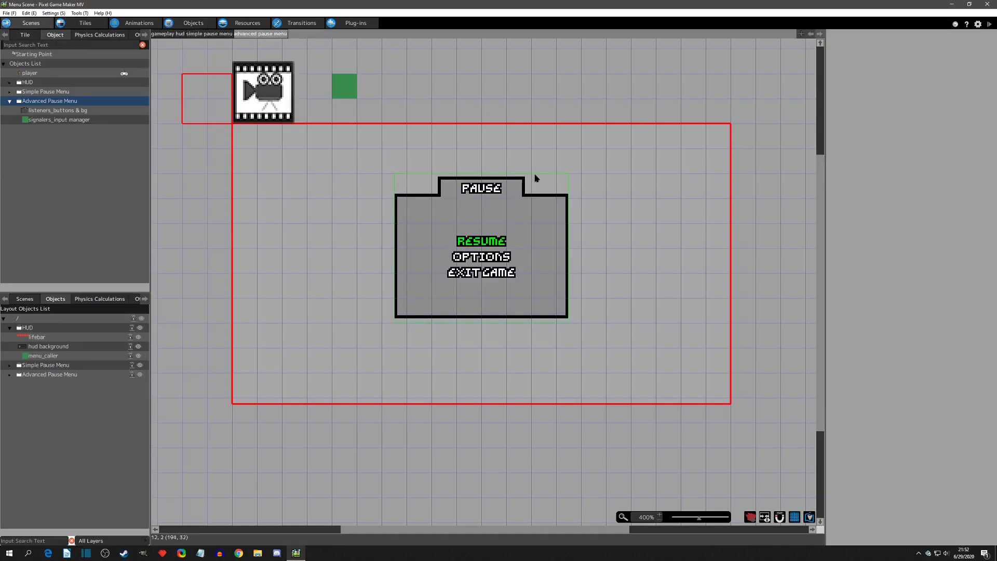
pyautogui.click(198, 34)
pyautogui.click(258, 35)
pyautogui.click(225, 34)
pyautogui.click(255, 34)
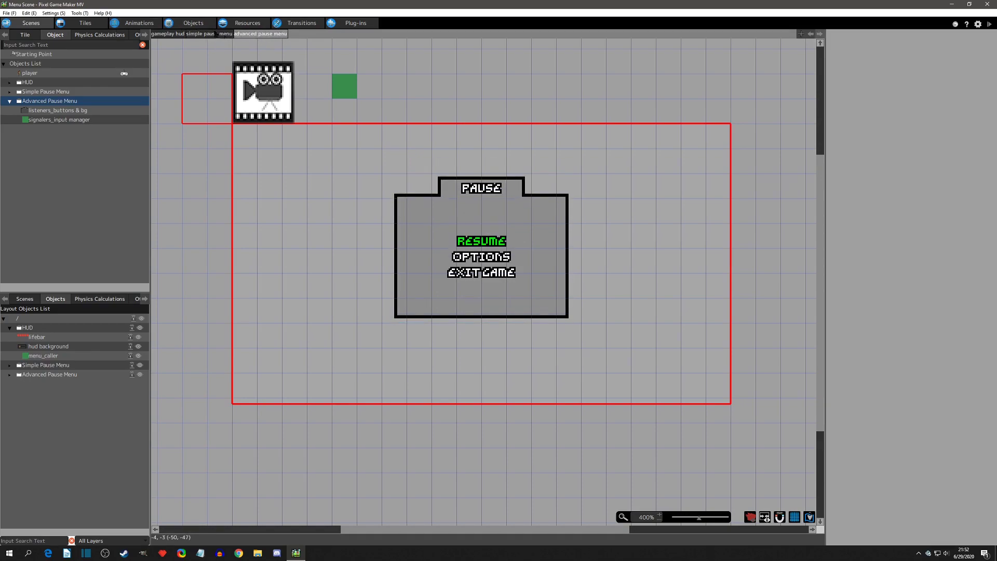
pyautogui.click(194, 24)
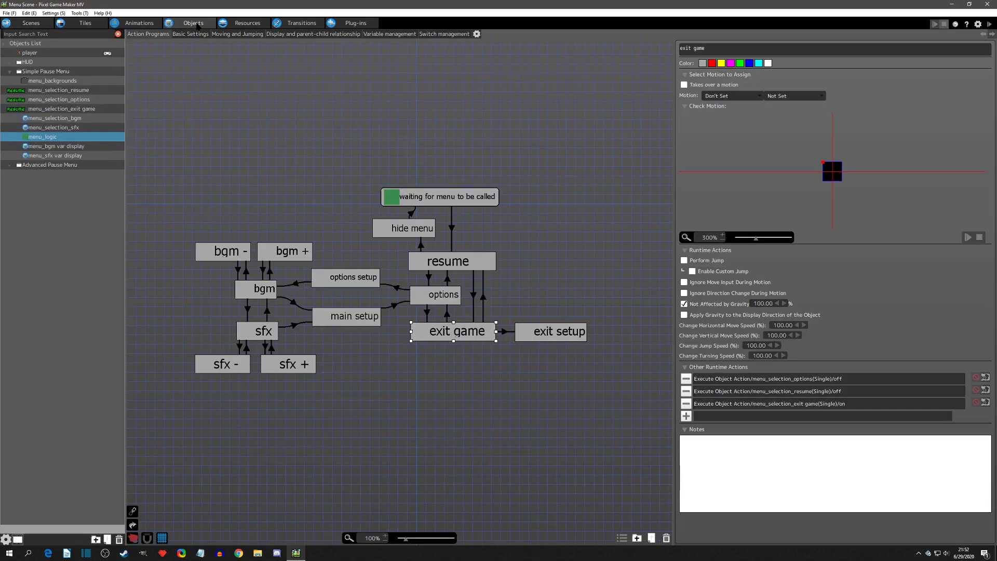
pyautogui.click(9, 166)
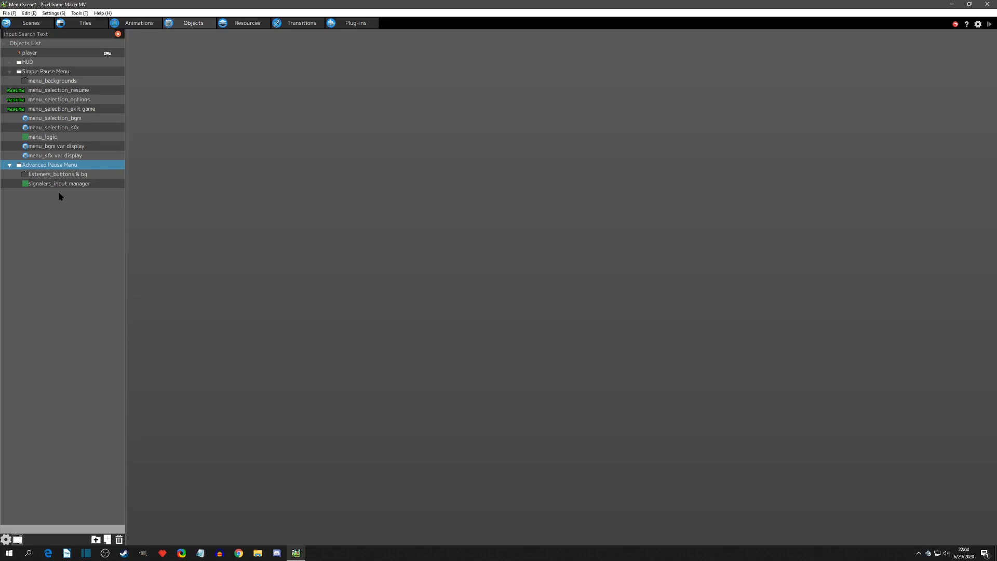
# - Review menu_logic's resume, options, options setup and main setup states, then open signalers_input manager
pyautogui.click(56, 137)
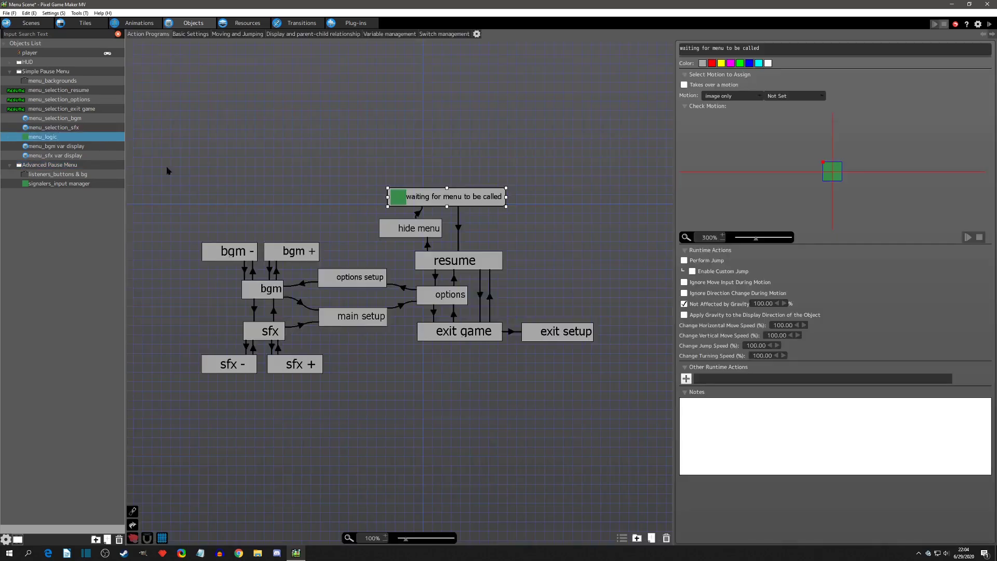
pyautogui.click(461, 269)
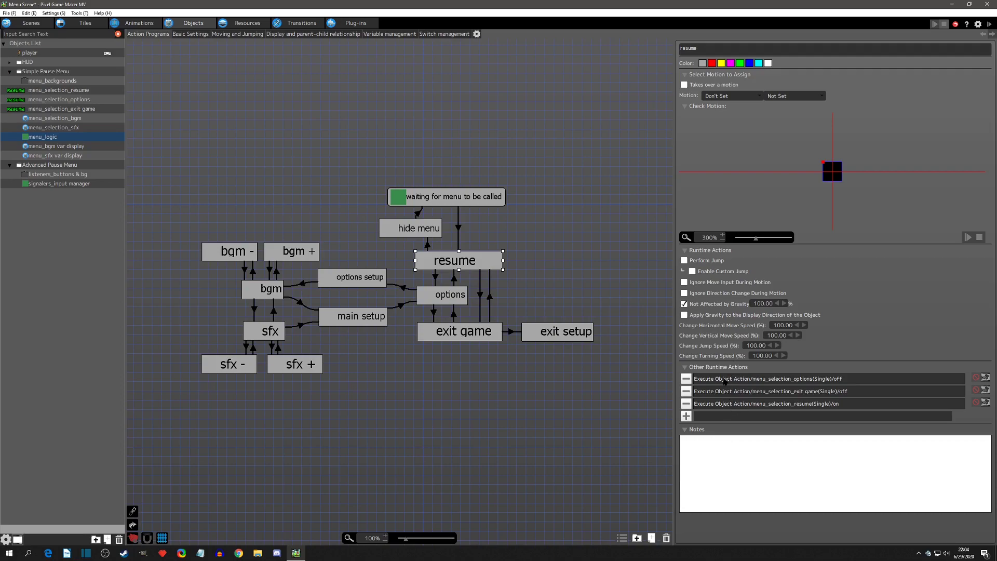
pyautogui.click(466, 300)
pyautogui.click(360, 282)
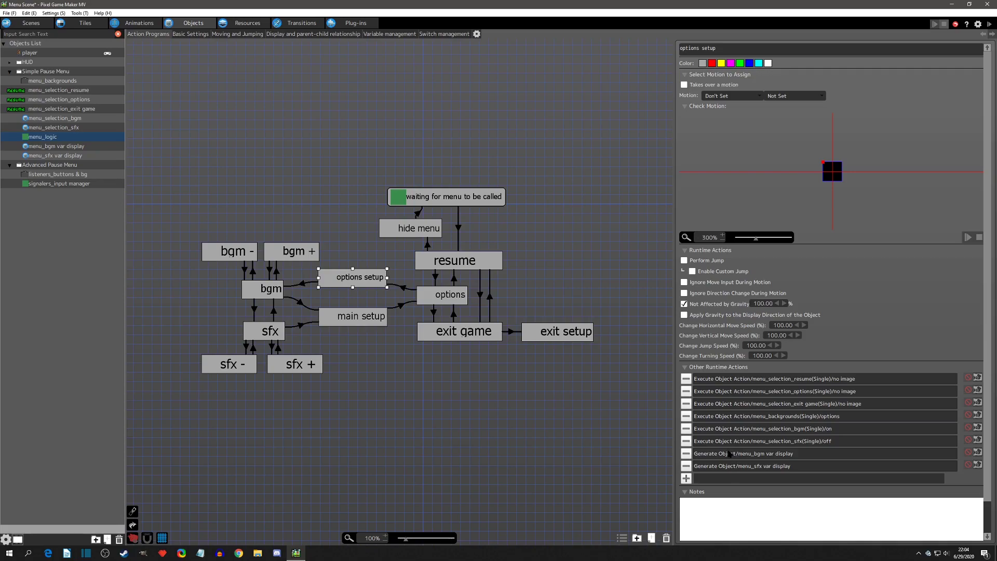
pyautogui.click(372, 317)
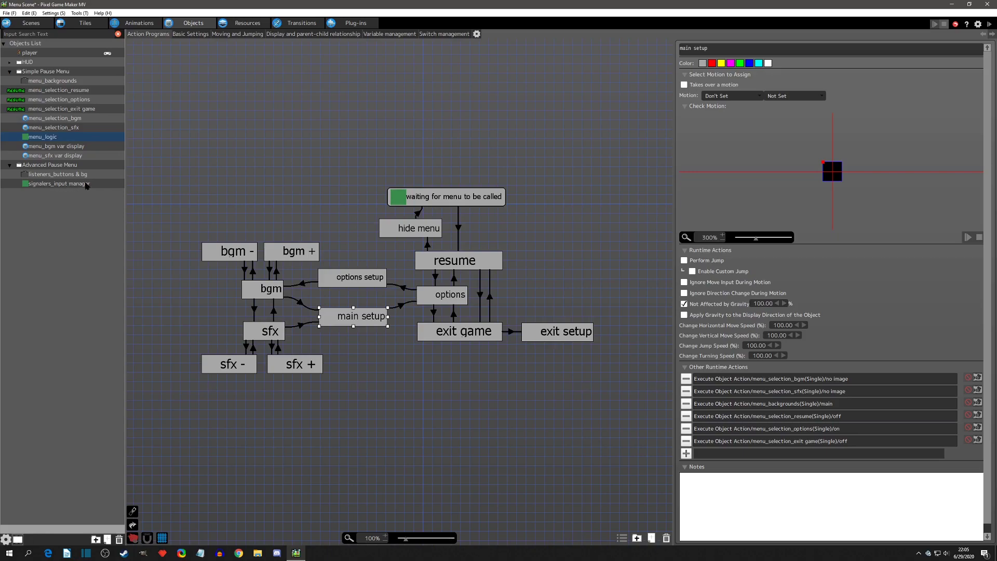
pyautogui.click(54, 185)
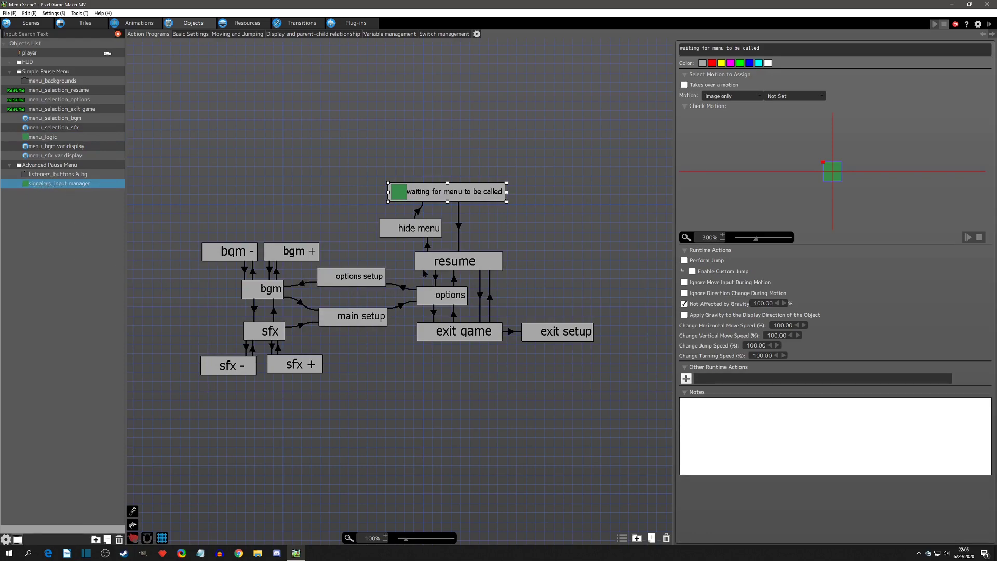
pyautogui.click(468, 262)
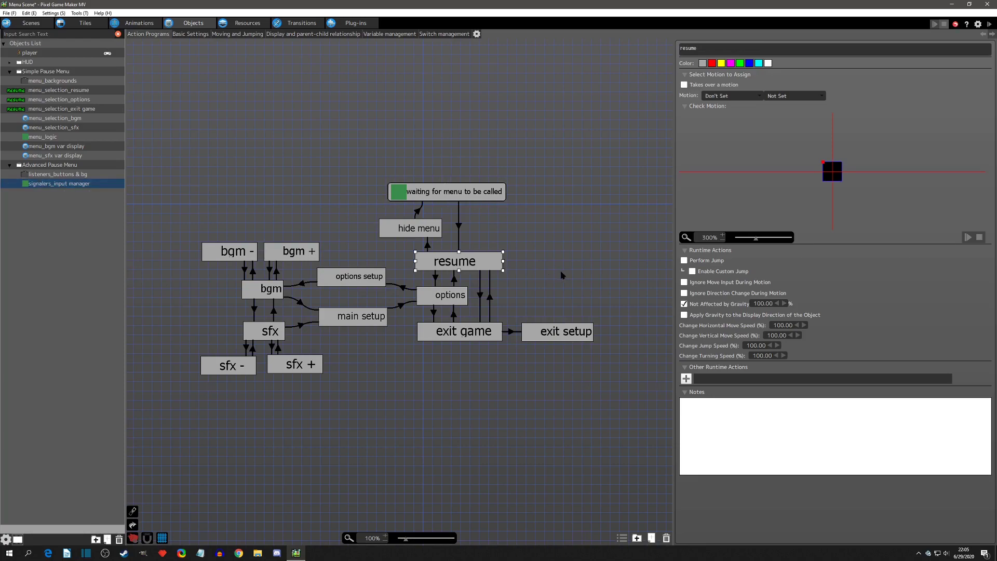
pyautogui.click(451, 300)
pyautogui.click(446, 338)
pyautogui.click(348, 281)
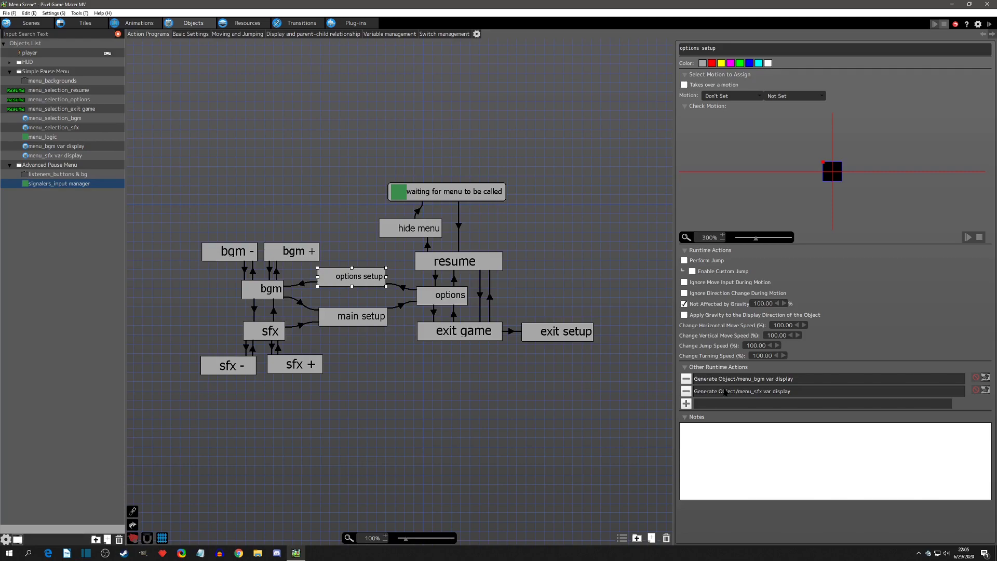
pyautogui.click(291, 258)
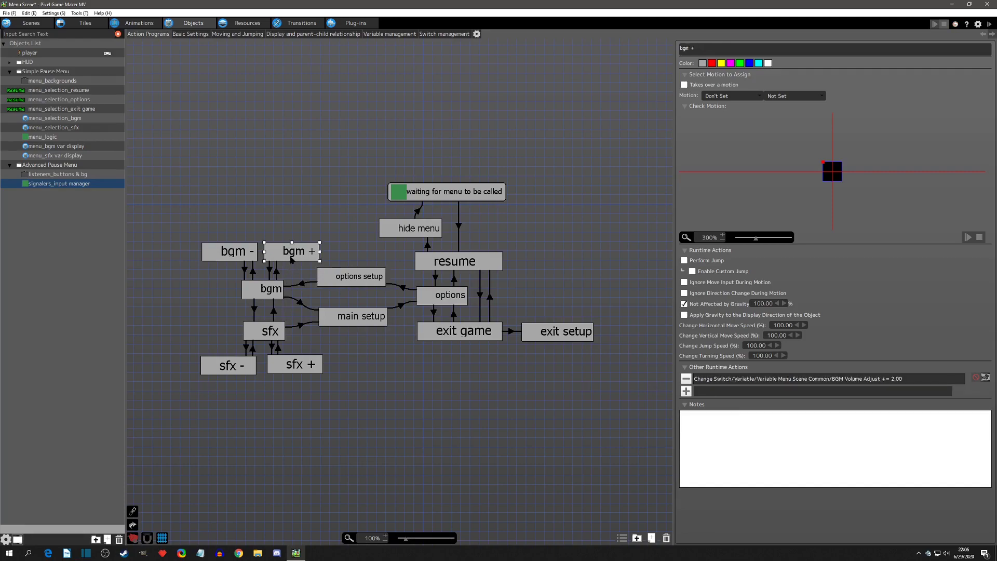
pyautogui.click(268, 292)
pyautogui.click(274, 338)
pyautogui.click(355, 318)
pyautogui.click(448, 301)
pyautogui.click(455, 267)
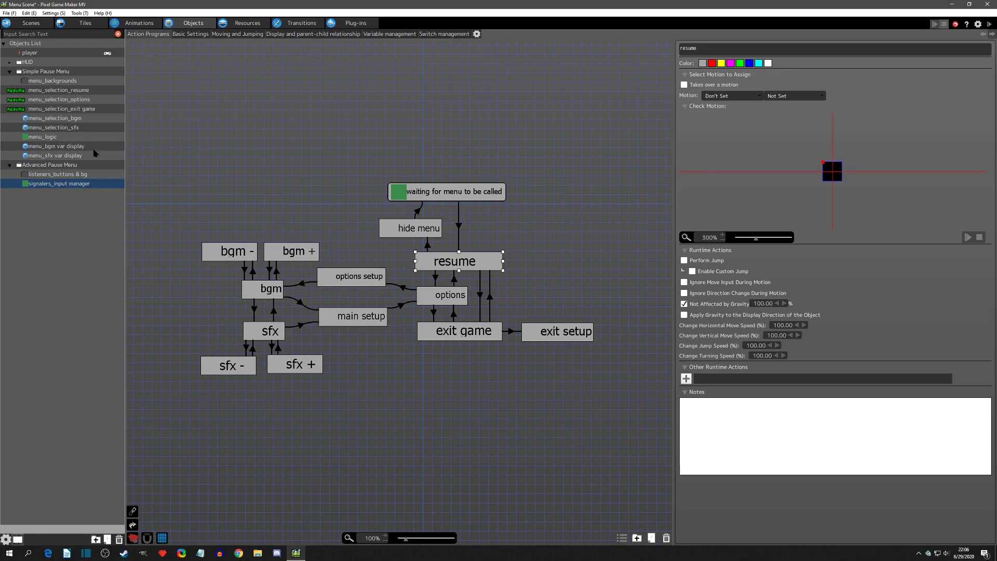
pyautogui.click(62, 138)
pyautogui.click(470, 259)
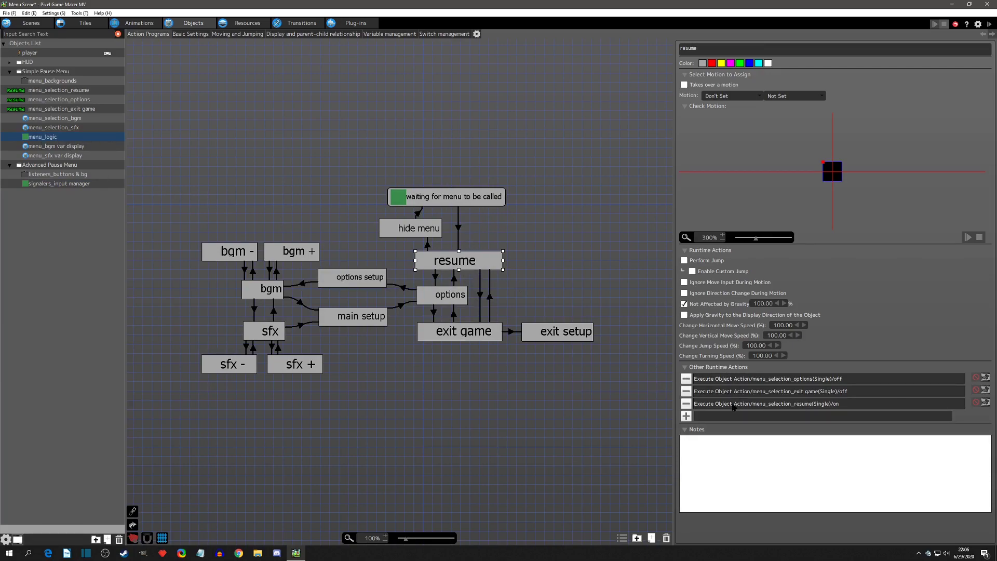
pyautogui.click(70, 184)
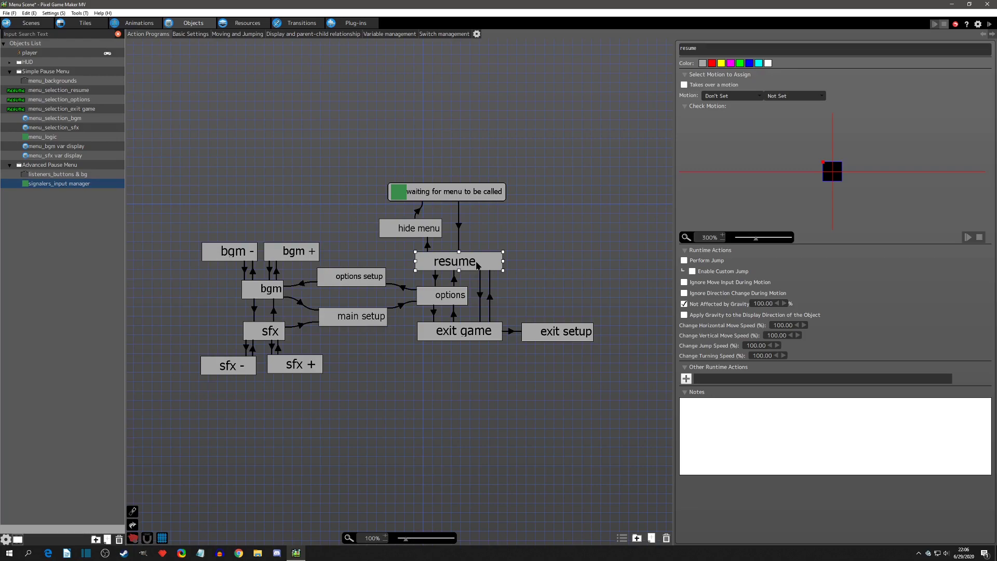
# - Inspect the options and options setup states, then open listeners_buttons & bg panned to bgm and sfx
pyautogui.click(442, 295)
pyautogui.click(370, 284)
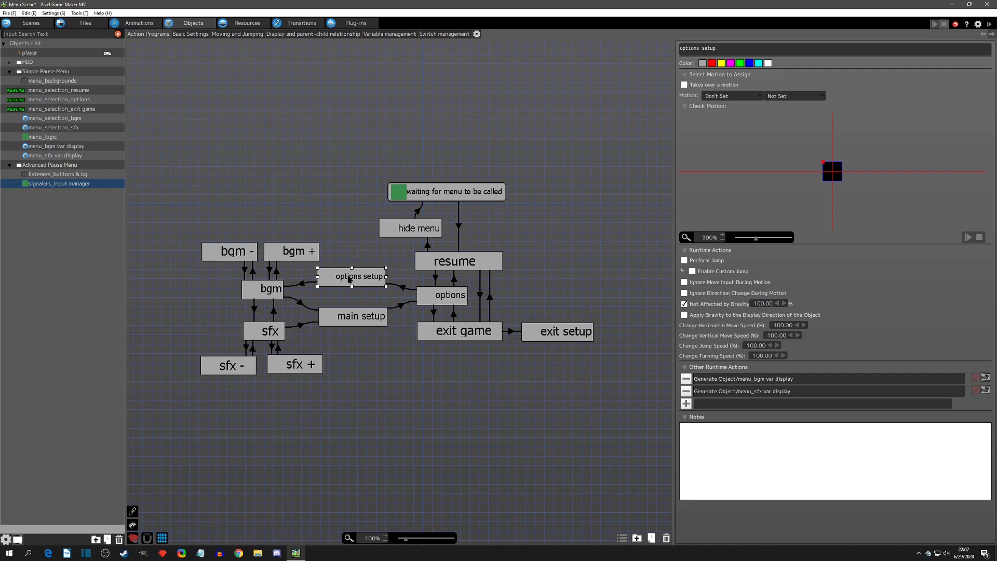
pyautogui.moveTo(368, 284); pyautogui.dragTo(367, 286)
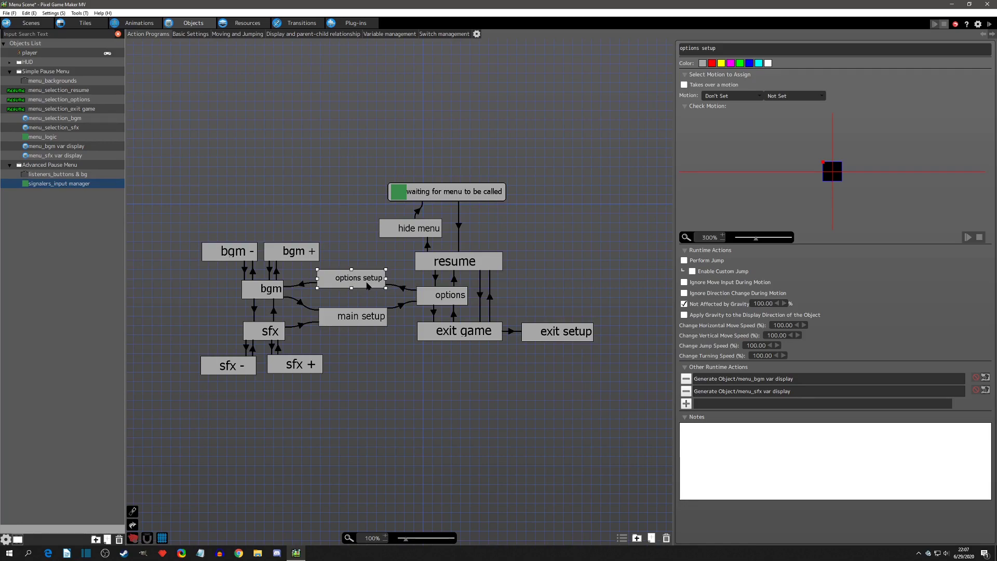
pyautogui.click(37, 175)
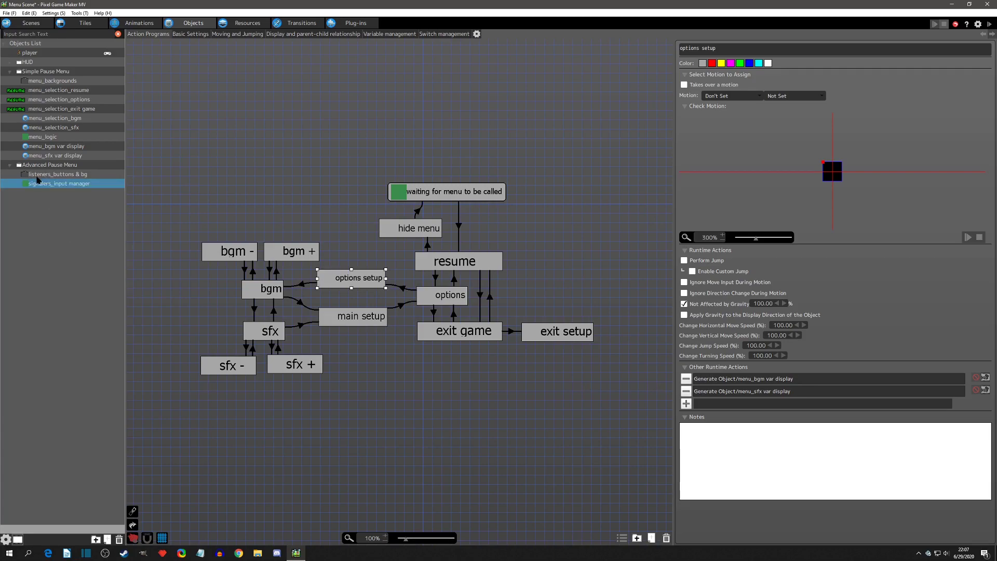
pyautogui.moveTo(613, 315); pyautogui.dragTo(308, 301, button='middle')
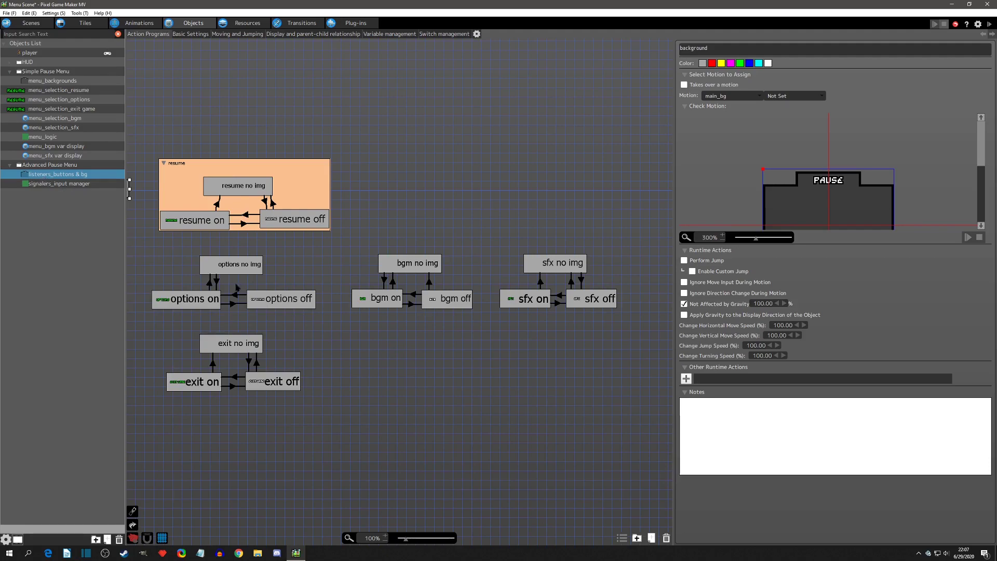
# - Compare the menu_backgrounds, menu_selection_resume and menu_selection_options action programs
pyautogui.click(44, 80)
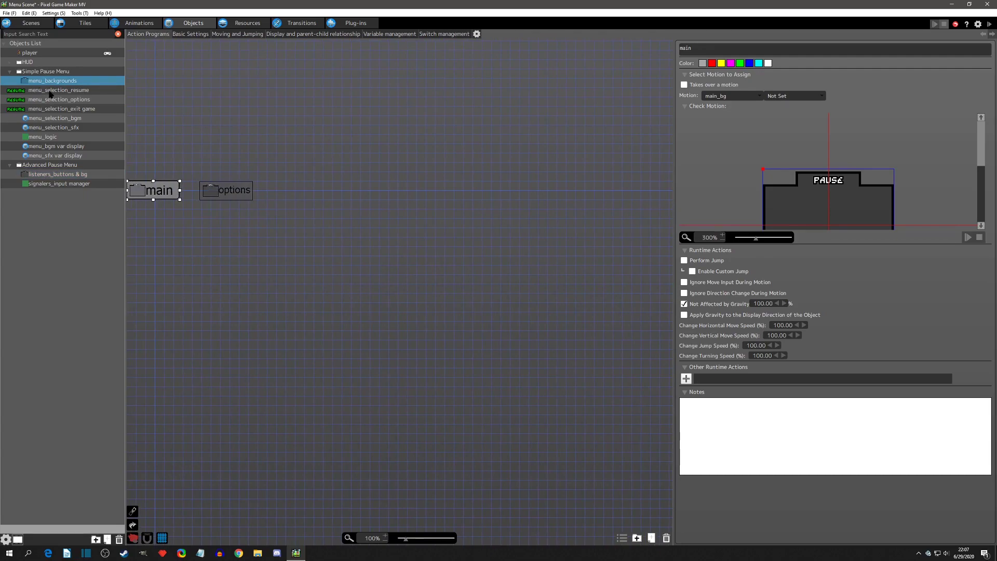
pyautogui.moveTo(237, 217); pyautogui.dragTo(350, 254, button='middle')
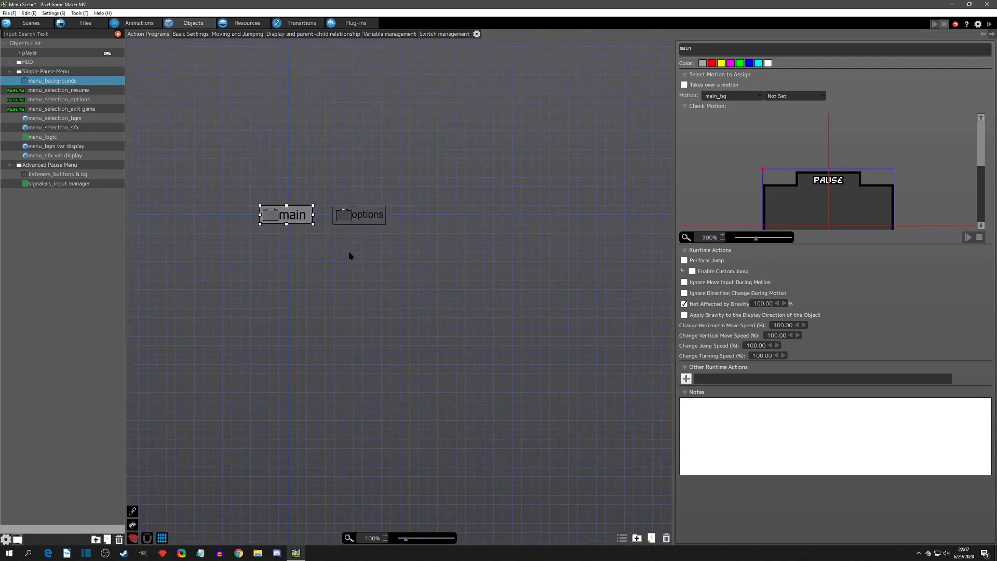
pyautogui.click(37, 91)
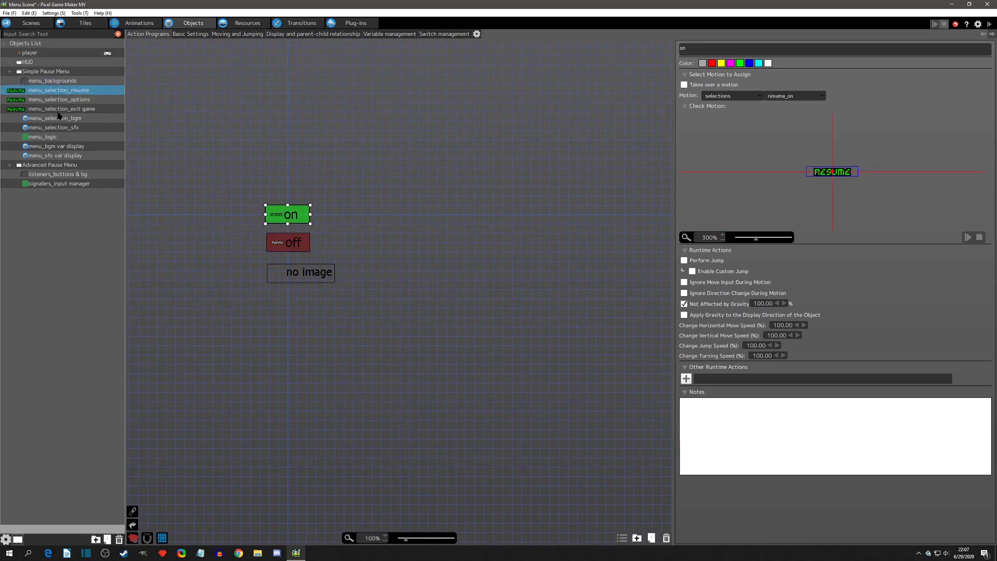
pyautogui.click(48, 100)
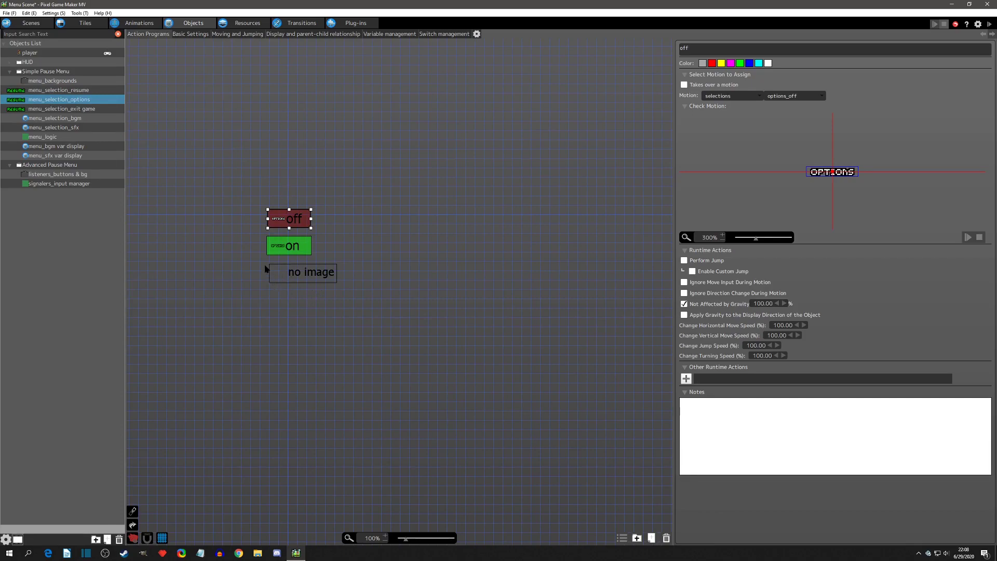
# - Pan across listeners_buttons & bg's resume, options, bgm, sfx and background state groups
pyautogui.click(56, 177)
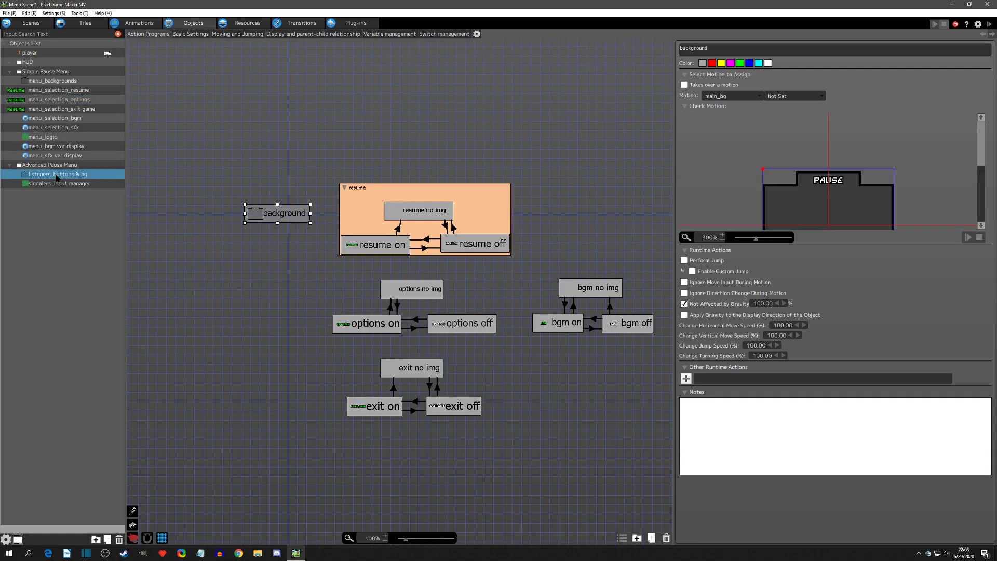
pyautogui.moveTo(612, 334); pyautogui.dragTo(319, 306, button='middle')
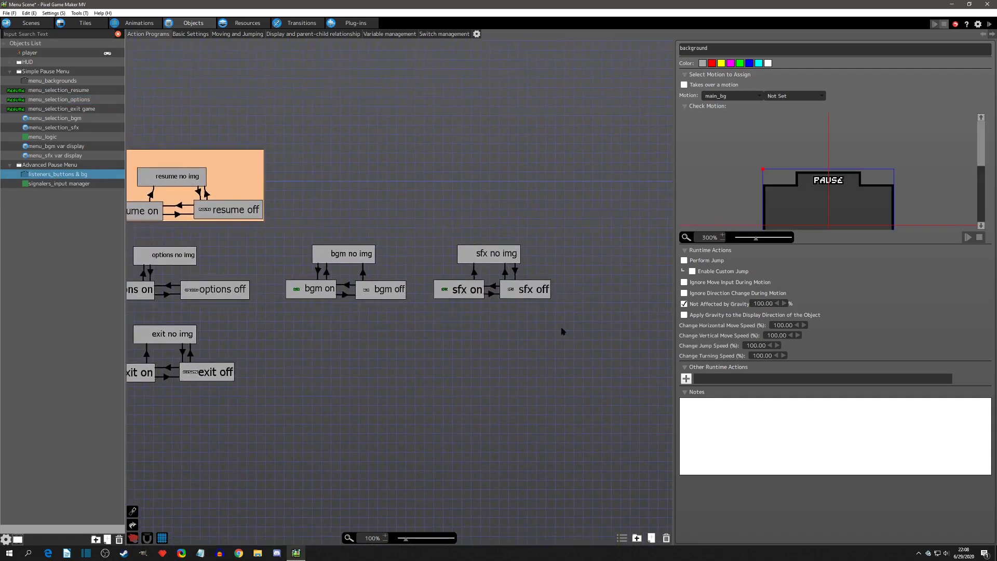
pyautogui.moveTo(301, 367); pyautogui.dragTo(467, 383, button='middle')
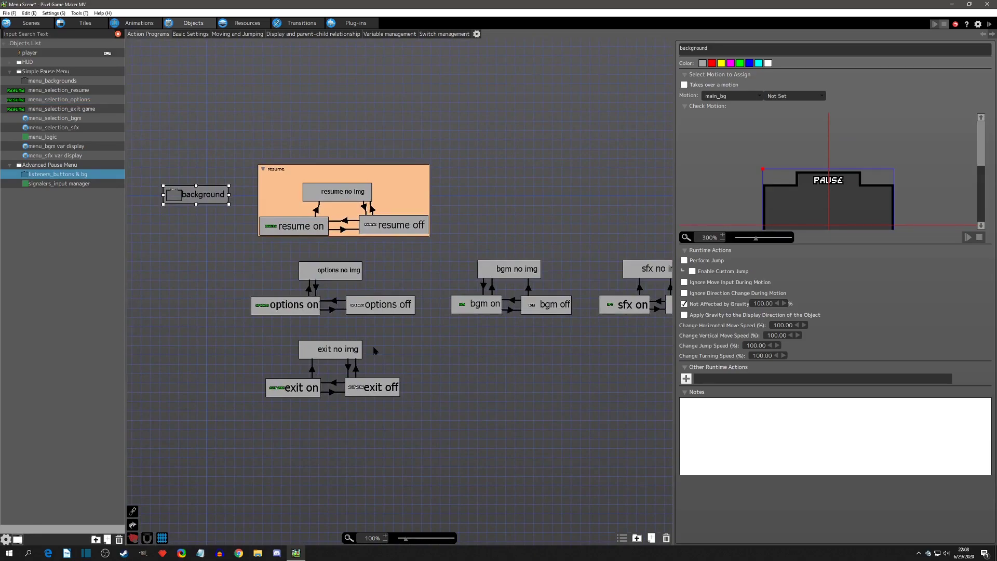
pyautogui.click(44, 81)
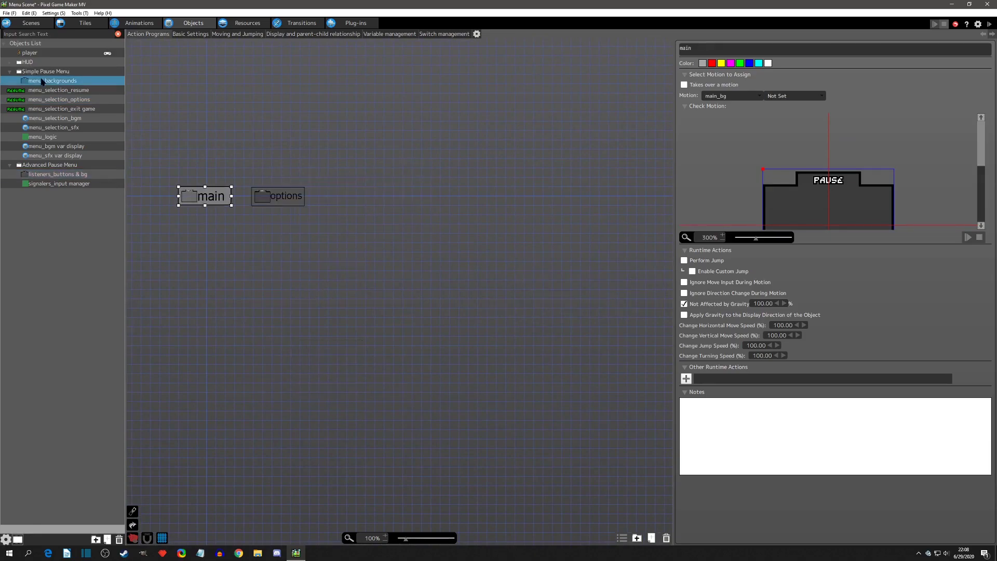
pyautogui.keyDown('shift'); pyautogui.click(48, 138); pyautogui.keyUp('shift')
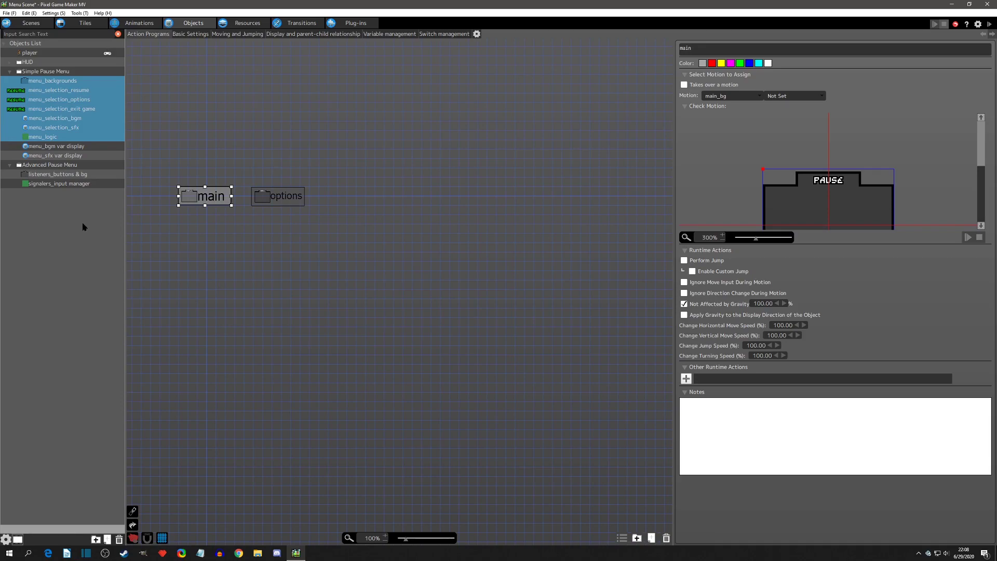
pyautogui.click(62, 175)
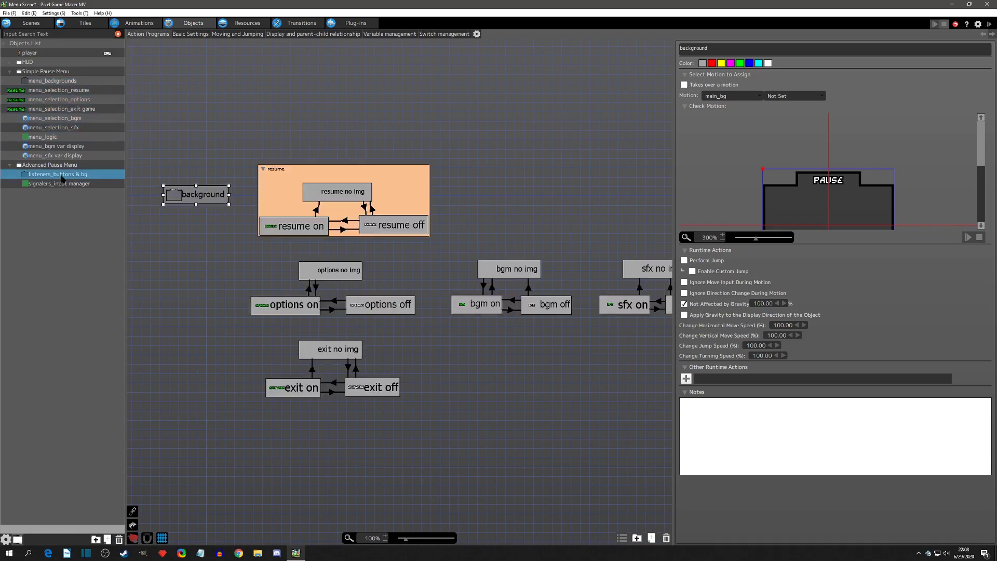
pyautogui.hscroll(3, 498, 329)
pyautogui.scroll(-1, 431, 384)
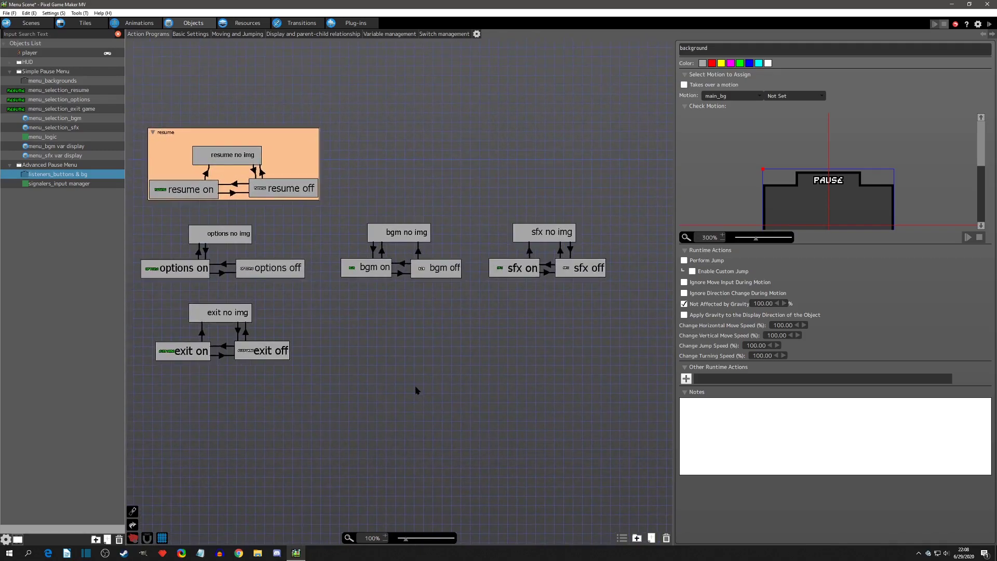
pyautogui.hscroll(-1, 348, 314)
pyautogui.scroll(1, 356, 313)
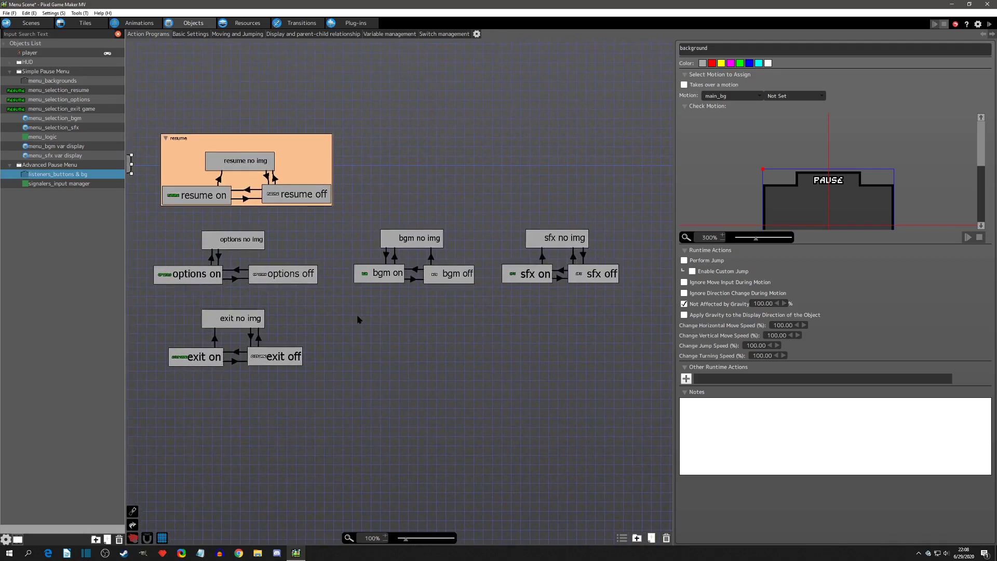
# - Return to the Menu Scene layout and expand the Simple Pause Menu group
pyautogui.click(37, 25)
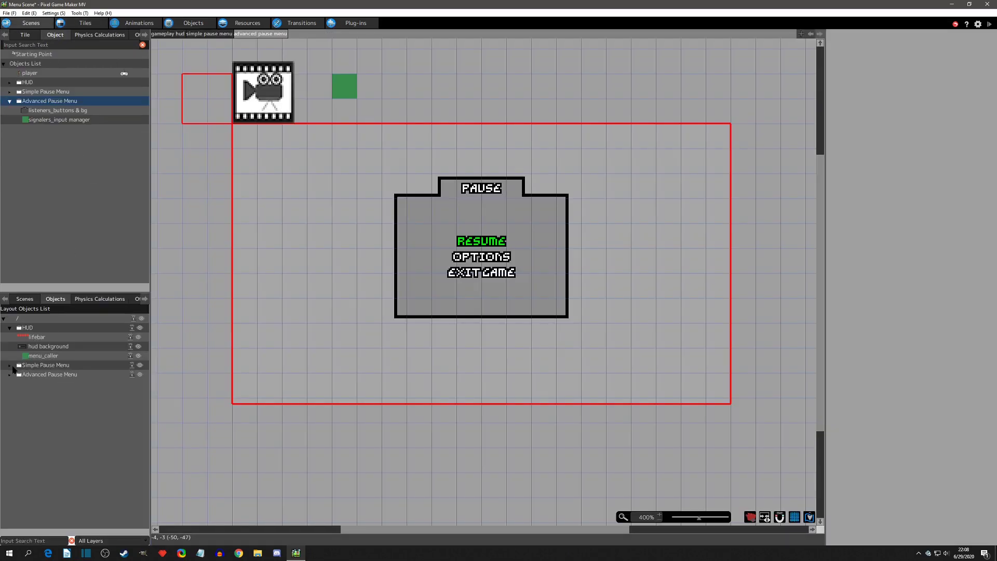
pyautogui.click(31, 367)
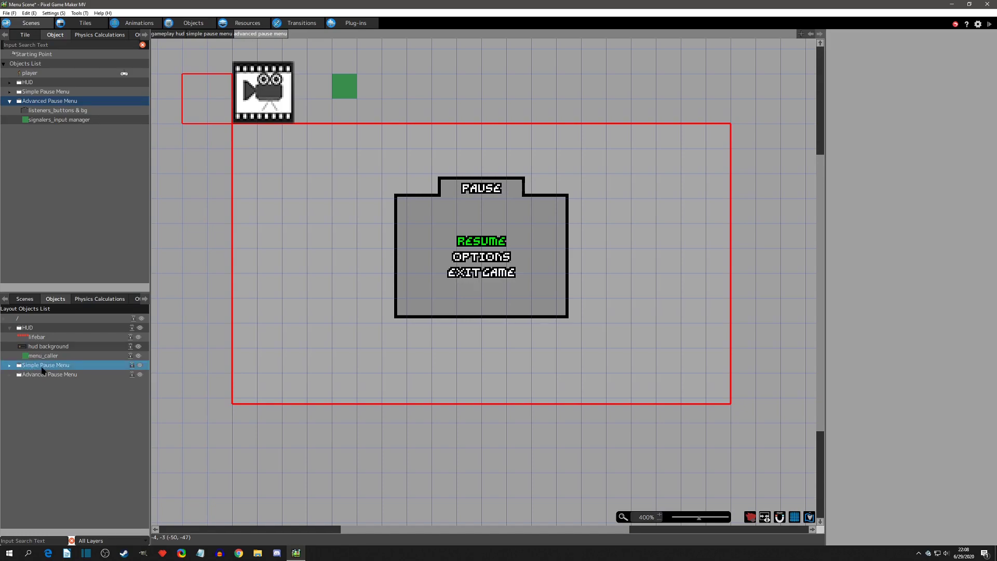
pyautogui.click(10, 366)
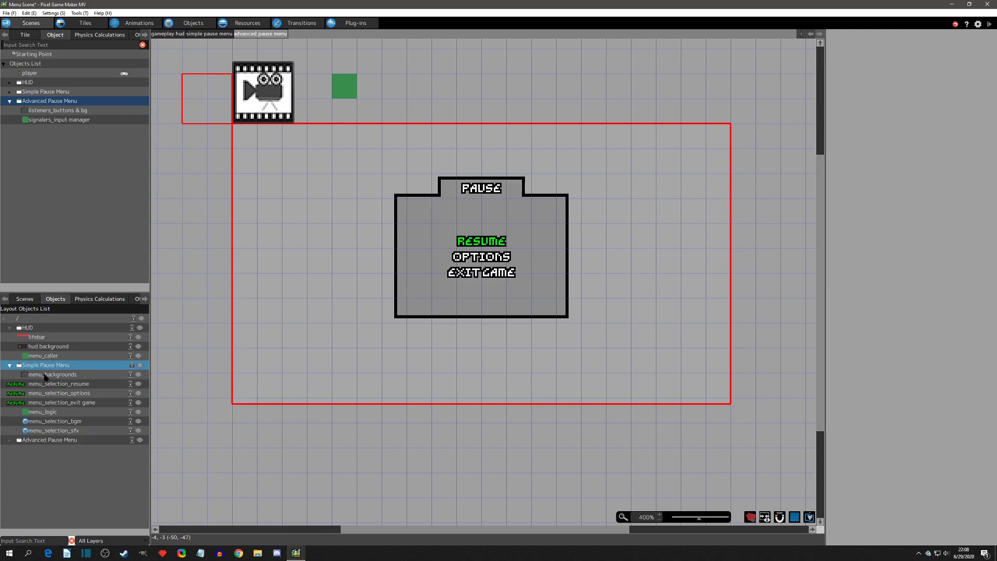
# - Step through the placed simple-menu objects from menu_backgrounds to menu_logic, then expand Advanced Pause Menu
pyautogui.click(45, 376)
pyautogui.press('Down')
pyautogui.press('Down')
pyautogui.press('Down')
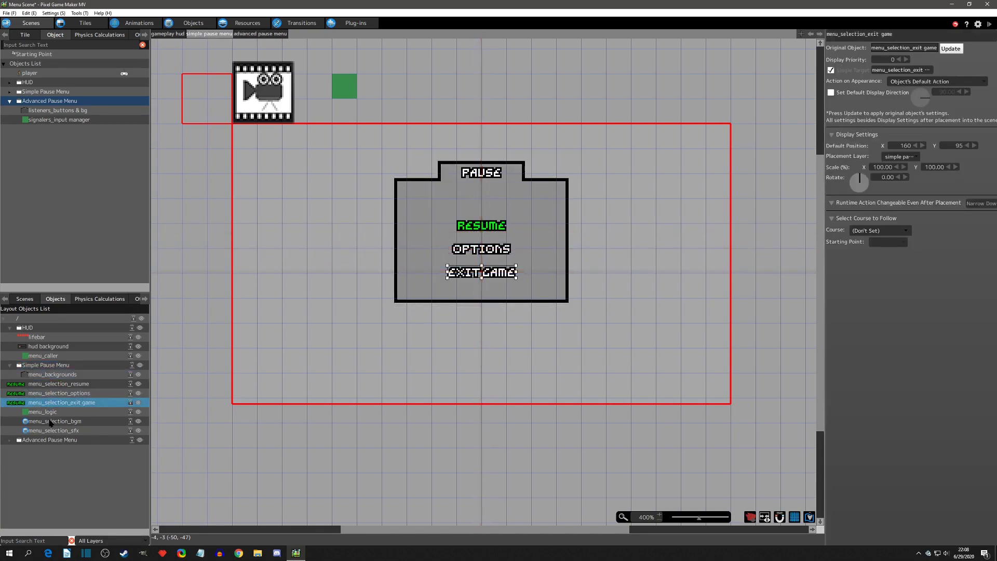
pyautogui.click(49, 413)
pyautogui.click(50, 402)
pyautogui.click(50, 393)
pyautogui.click(50, 384)
pyautogui.click(50, 377)
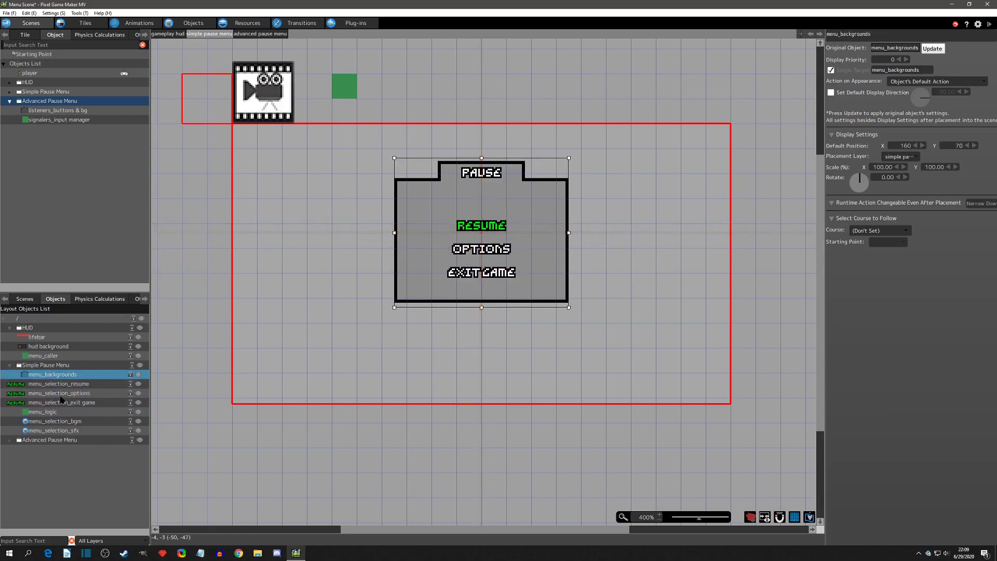
pyautogui.click(10, 441)
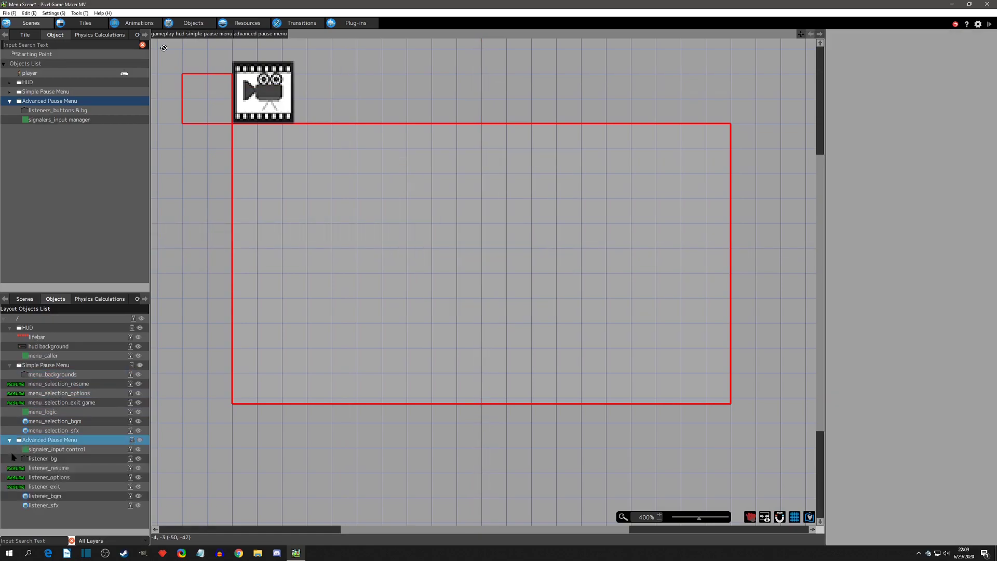
# - Select the placed listener_bg, listener_resume, listener_options, listener_exit and listener_bgm objects in turn
pyautogui.click(50, 460)
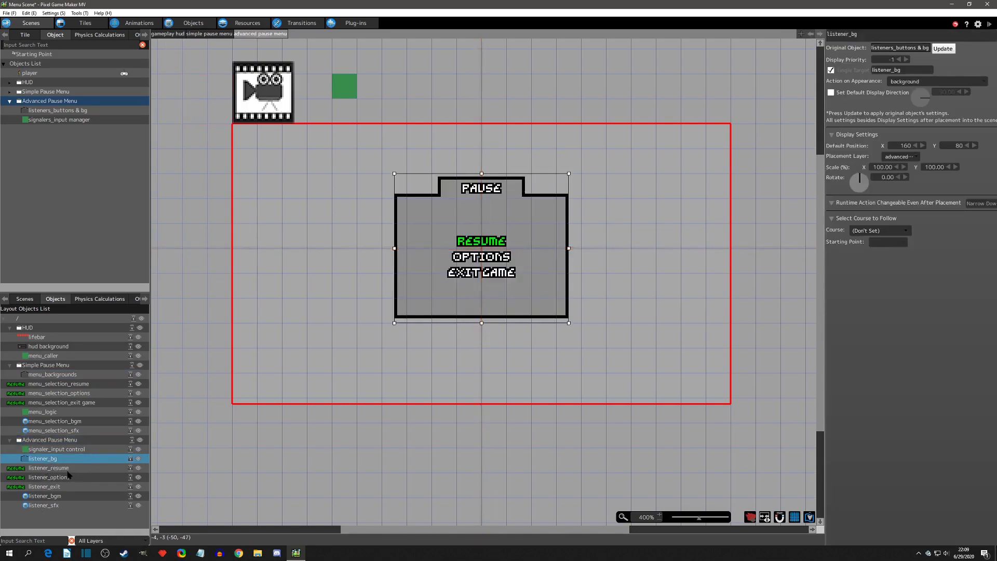
pyautogui.click(57, 468)
pyautogui.click(58, 478)
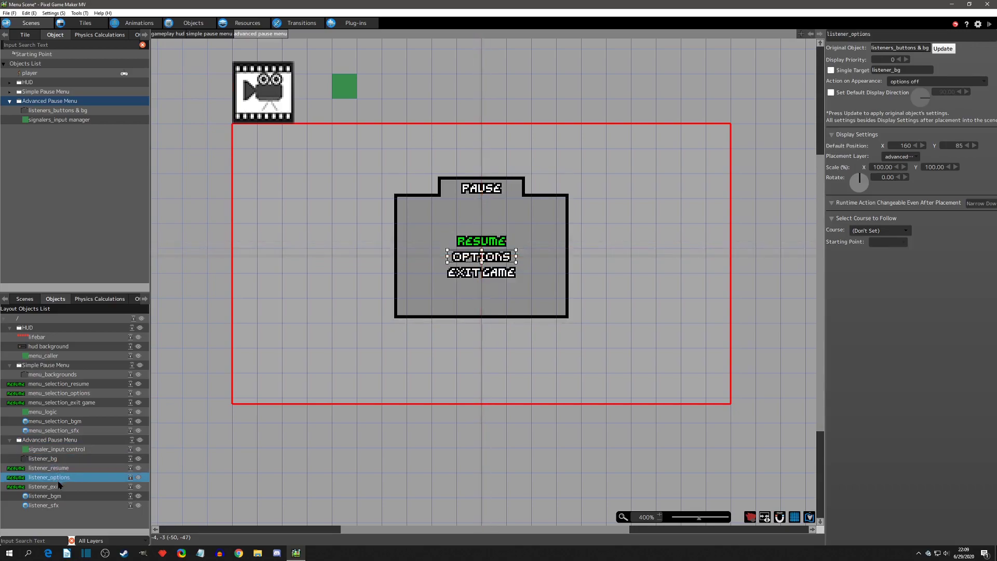
pyautogui.click(61, 487)
pyautogui.click(60, 496)
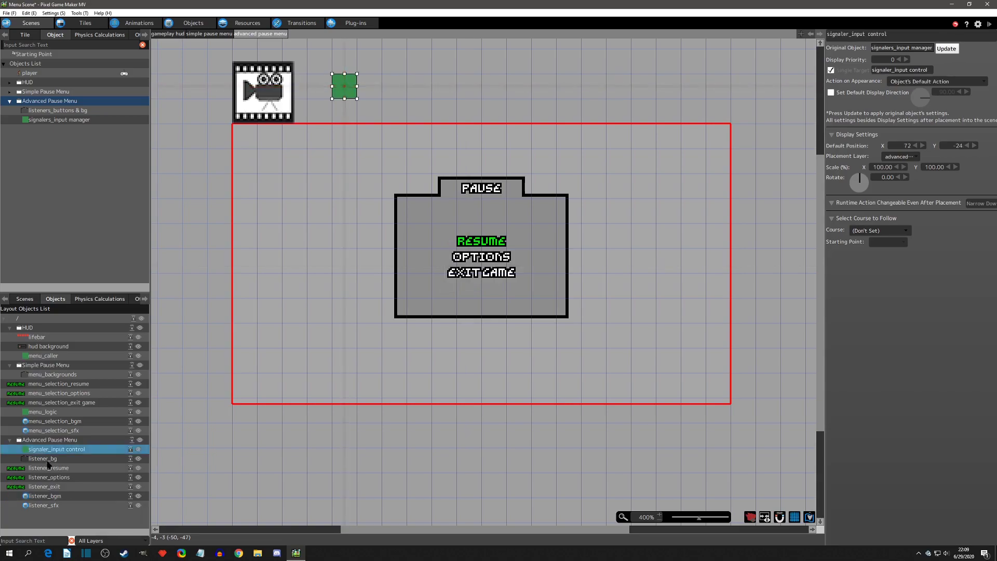
# - Select all six placed listeners, then return to the listeners_buttons & bg action program
pyautogui.click(46, 459)
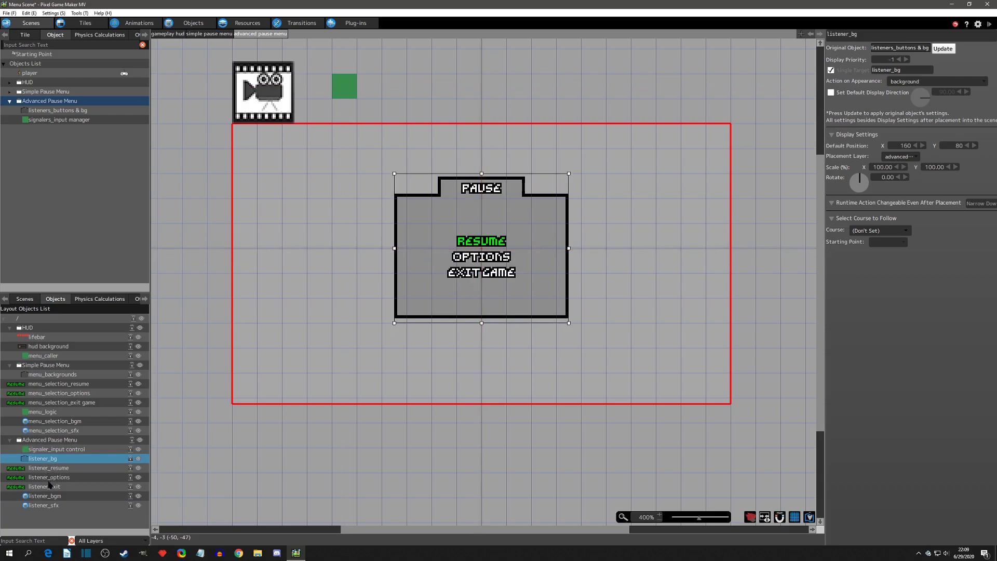
pyautogui.keyDown('shift'); pyautogui.click(52, 505); pyautogui.keyUp('shift')
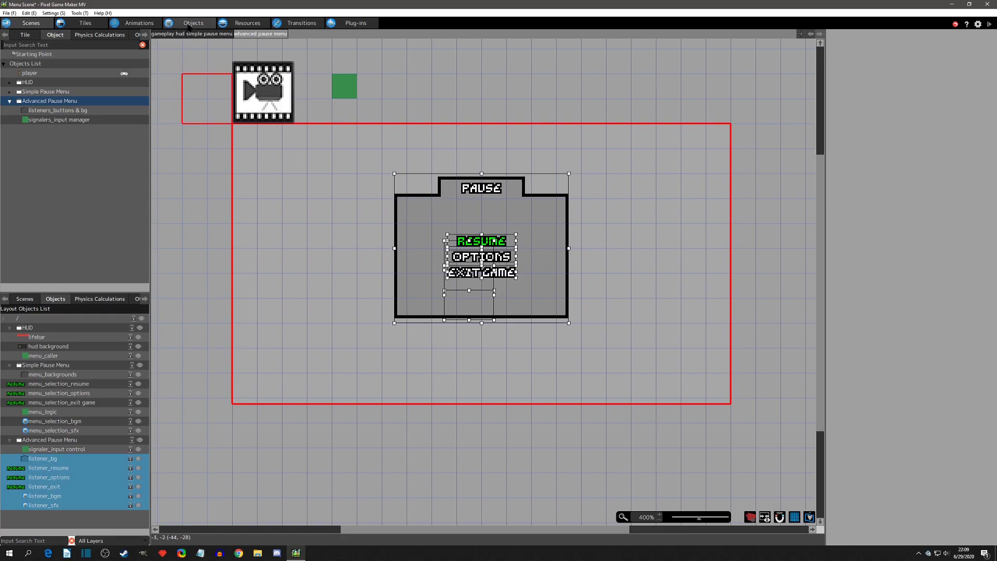
pyautogui.click(192, 23)
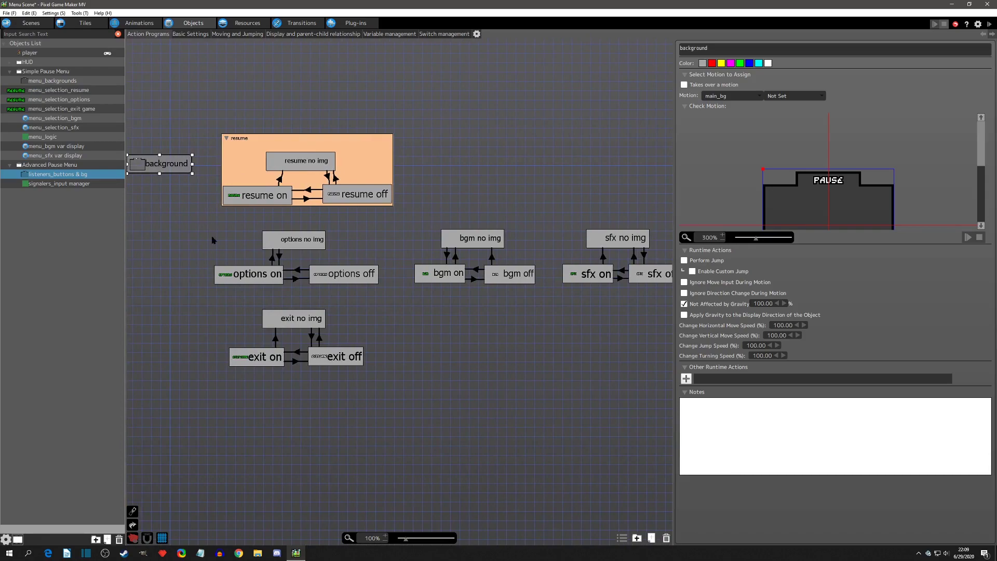
# - Inspect the options, exit, bgm, sfx and resume on states
pyautogui.click(248, 275)
pyautogui.click(255, 358)
pyautogui.click(437, 270)
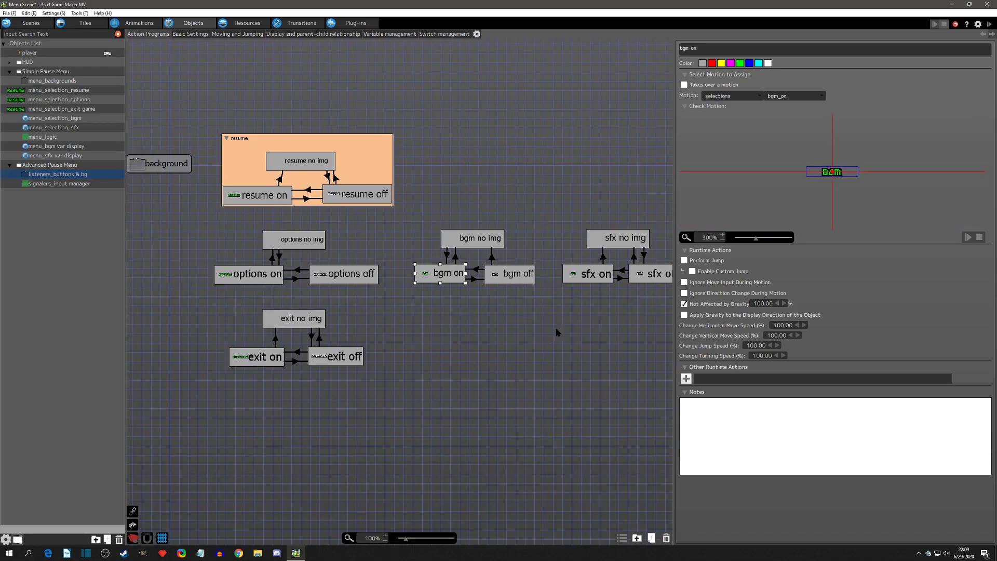
pyautogui.click(595, 281)
pyautogui.click(259, 194)
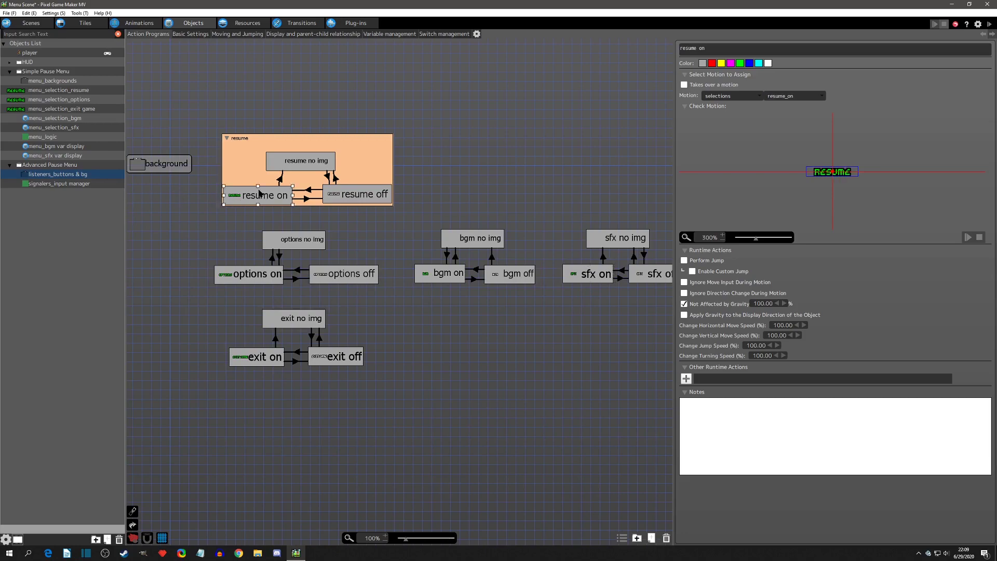
# - Shift the resume state group a few pixels, then clear the selection on the Menu Scene layout
pyautogui.moveTo(241, 138)
pyautogui.mouseDown()
pyautogui.moveTo(308, 95)
pyautogui.moveTo(230, 144)
pyautogui.moveTo(232, 136)
pyautogui.mouseUp()
pyautogui.click(217, 135)
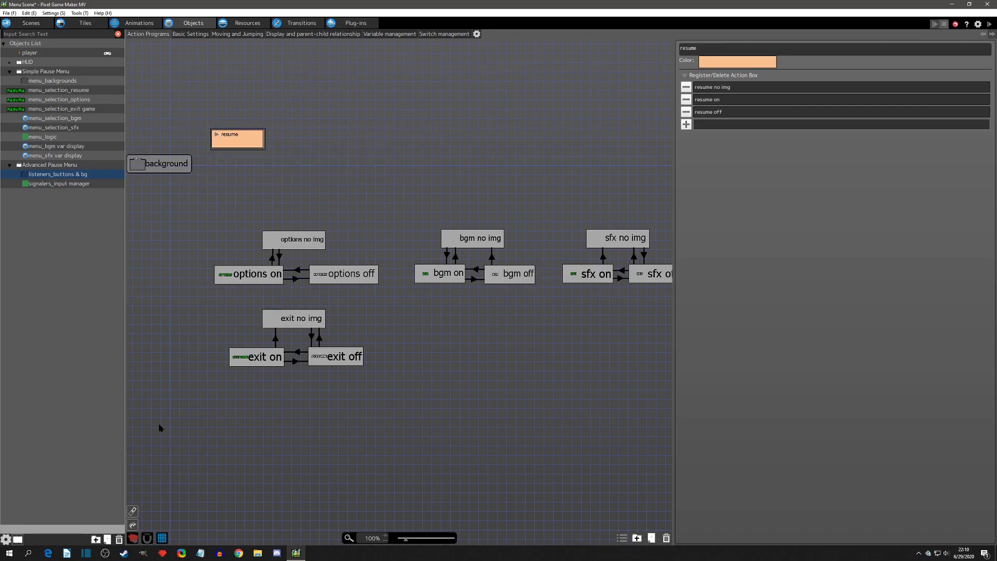
pyautogui.click(217, 136)
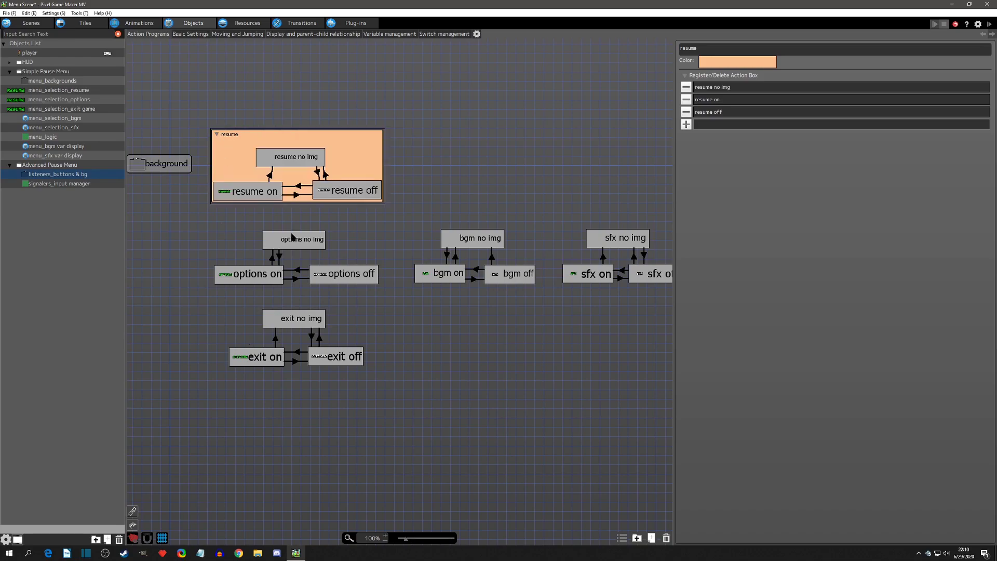
pyautogui.click(217, 135)
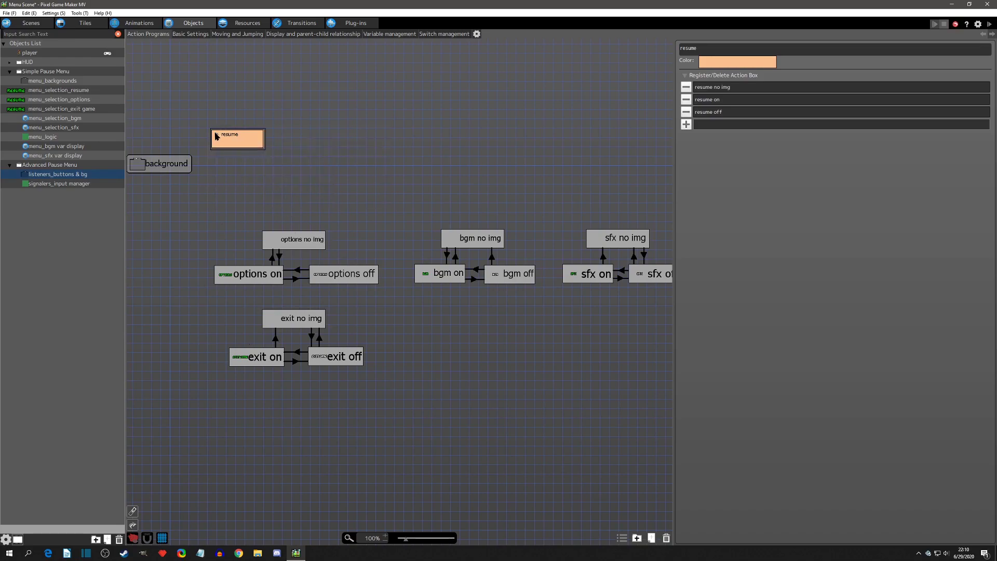
pyautogui.click(217, 135)
pyautogui.moveTo(245, 135)
pyautogui.mouseDown()
pyautogui.moveTo(390, 90)
pyautogui.moveTo(261, 135)
pyautogui.mouseUp()
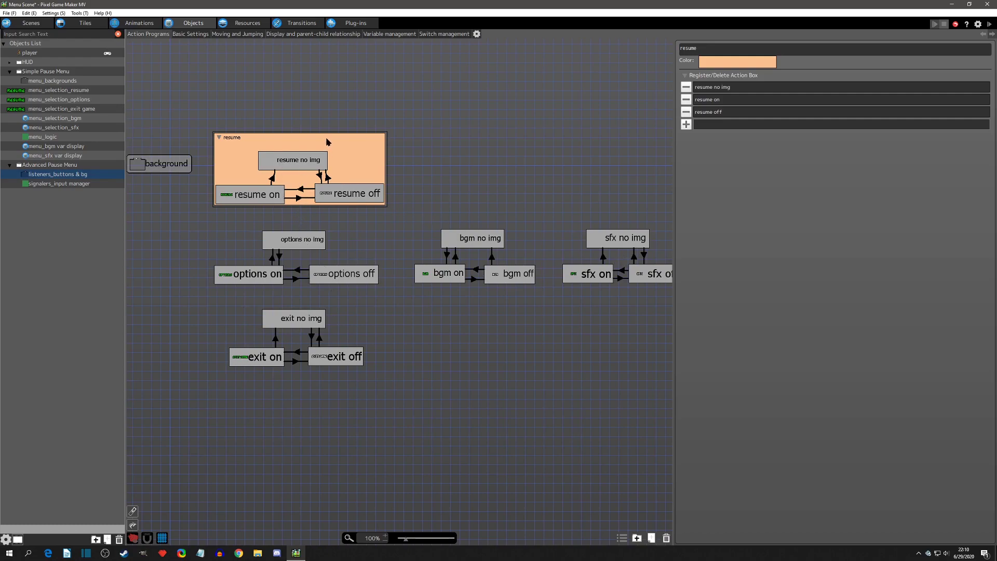
pyautogui.moveTo(327, 138); pyautogui.dragTo(330, 137)
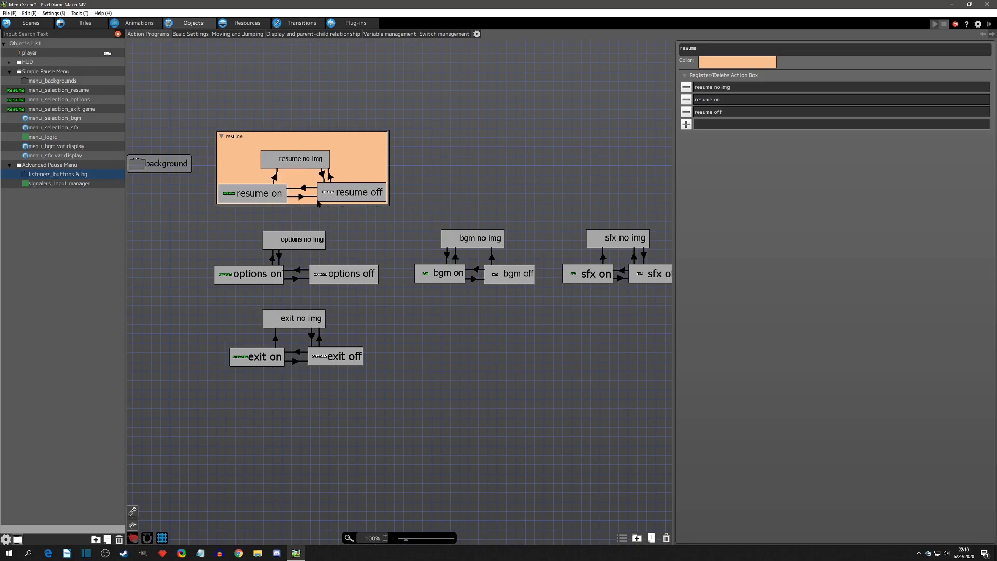
pyautogui.click(23, 24)
pyautogui.click(304, 216)
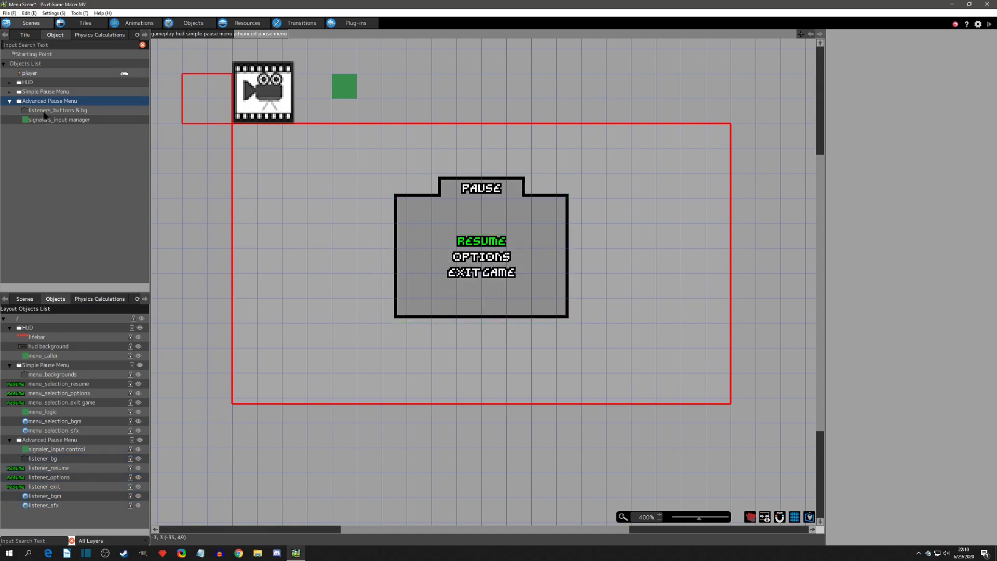
# - Place a test listeners_buttons & bg instance with Action on Appearance set to resume on
pyautogui.moveTo(42, 113); pyautogui.dragTo(324, 234)
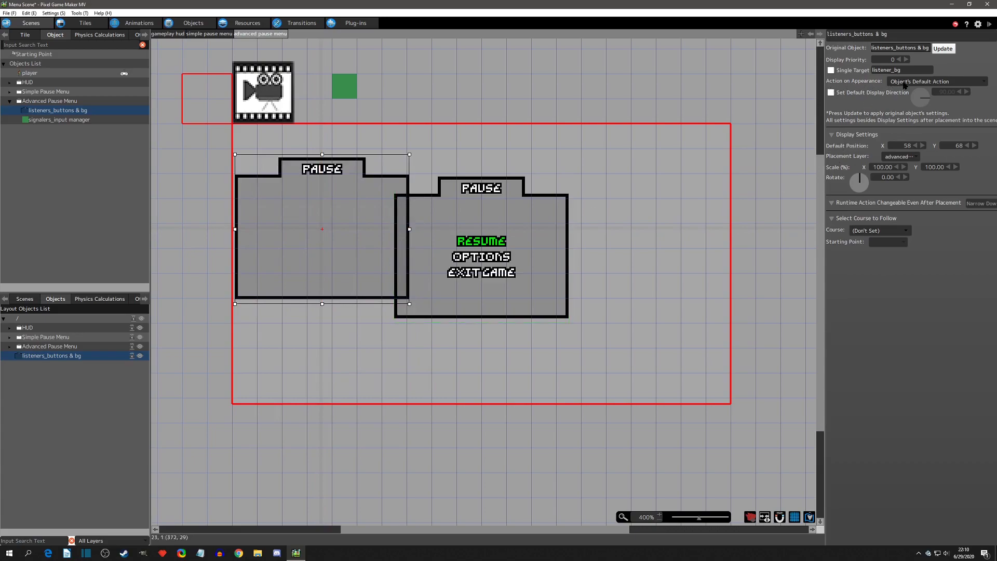
pyautogui.click(905, 85)
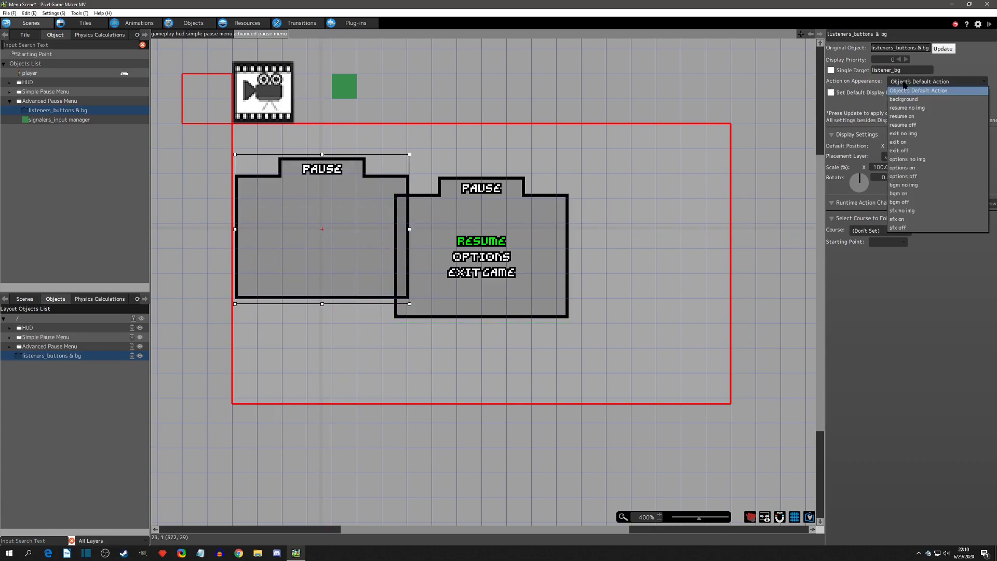
pyautogui.click(915, 118)
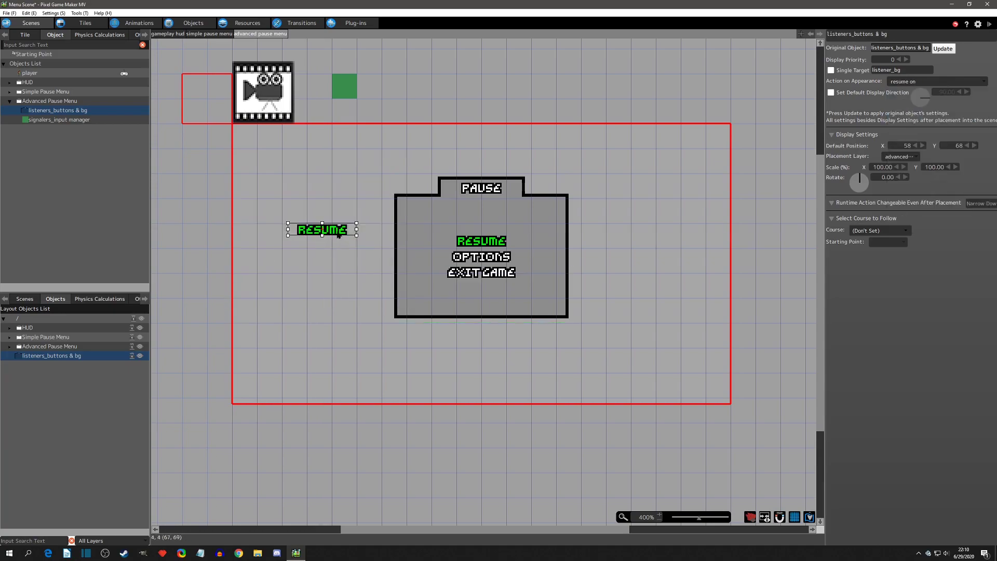
pyautogui.click(901, 82)
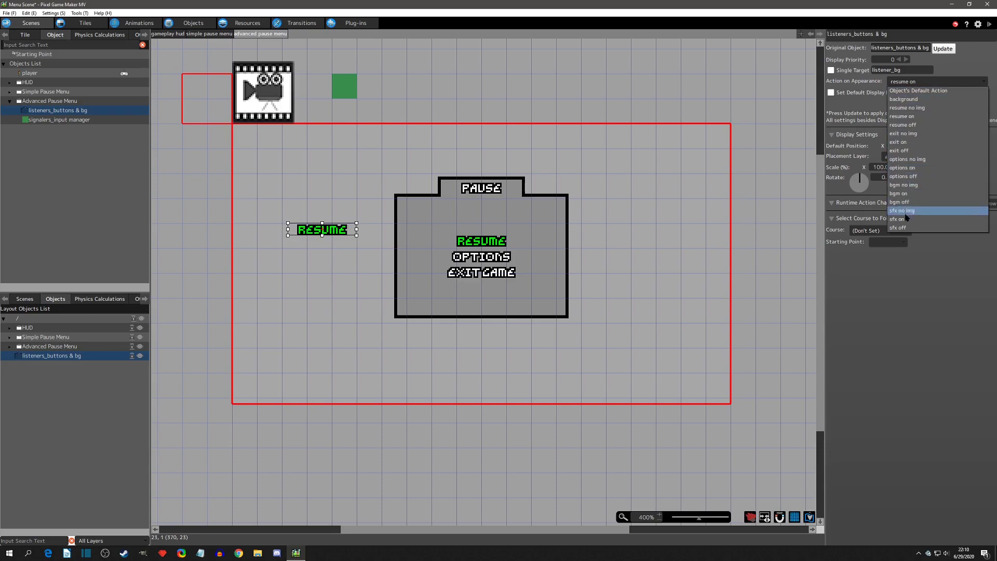
pyautogui.click(905, 116)
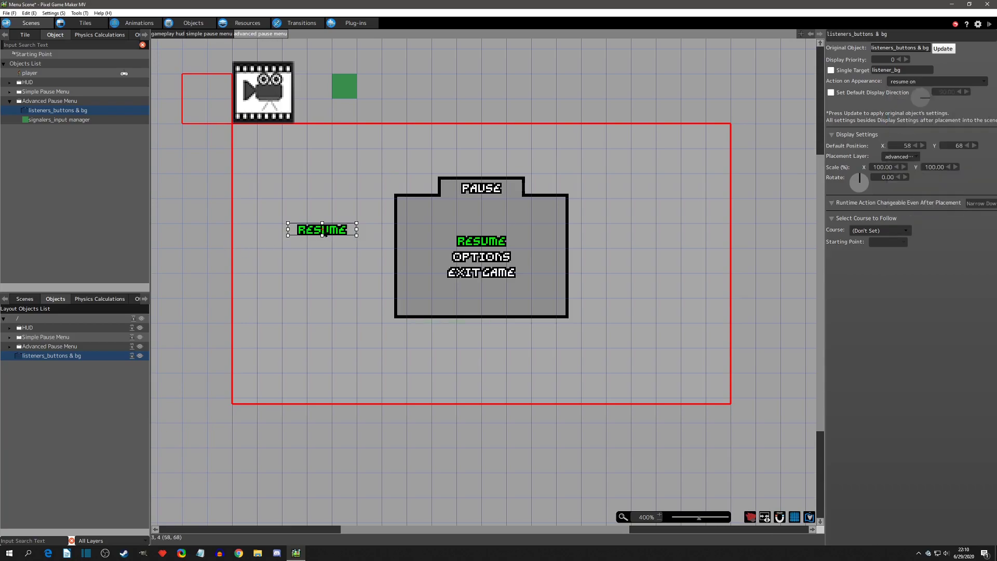
# - Delete the test RESUME instance and reopen the listeners_buttons & bg action program
pyautogui.moveTo(332, 233); pyautogui.dragTo(312, 234)
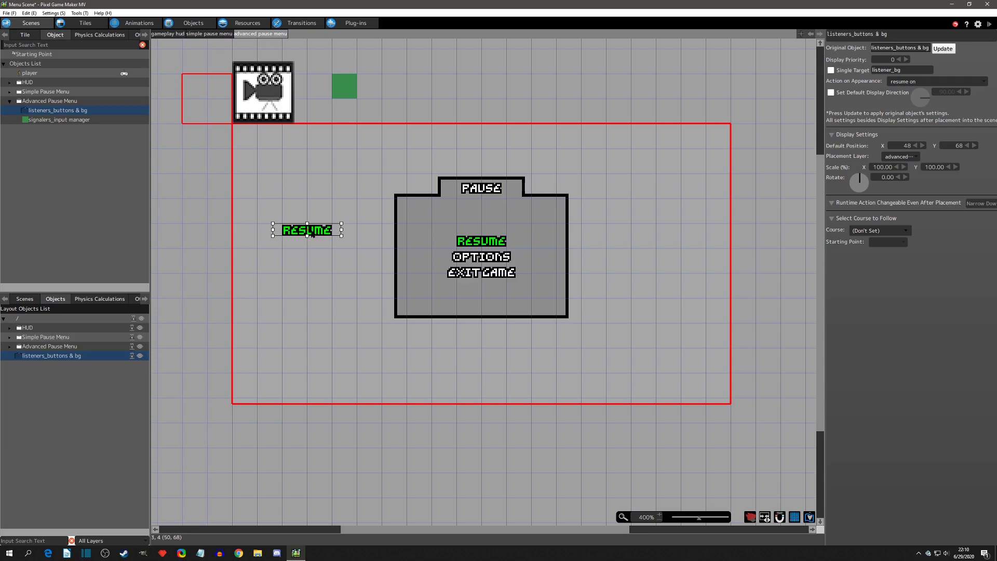
pyautogui.moveTo(318, 234); pyautogui.dragTo(308, 190)
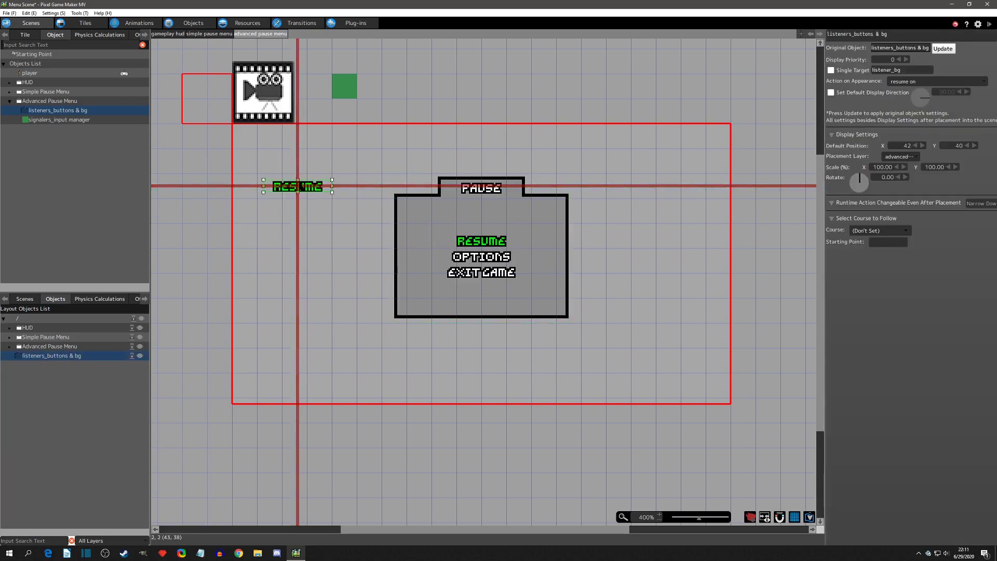
pyautogui.press('Delete')
pyautogui.doubleClick(297, 181)
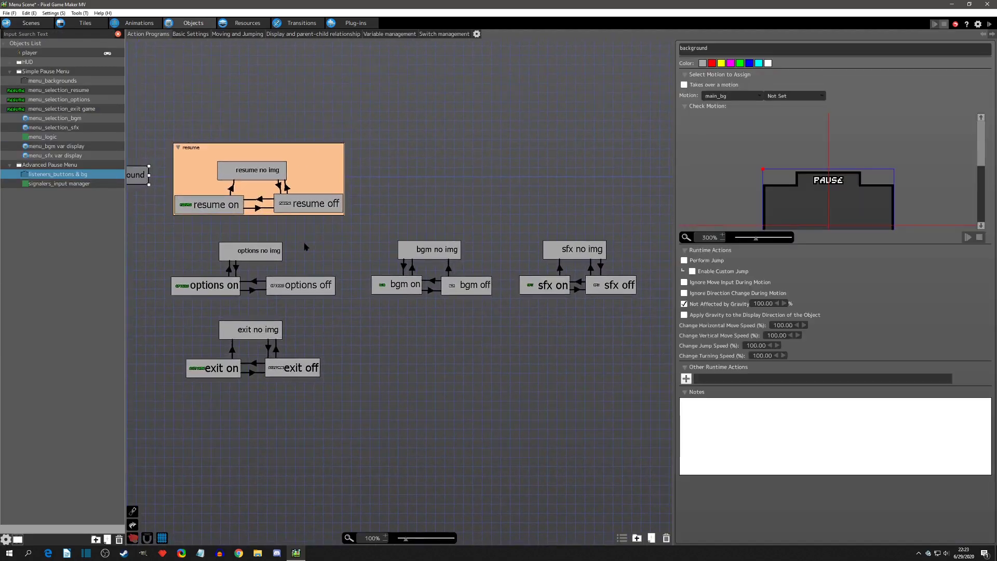
# - Compare the options on and options off states in listeners_buttons & bg
pyautogui.click(208, 290)
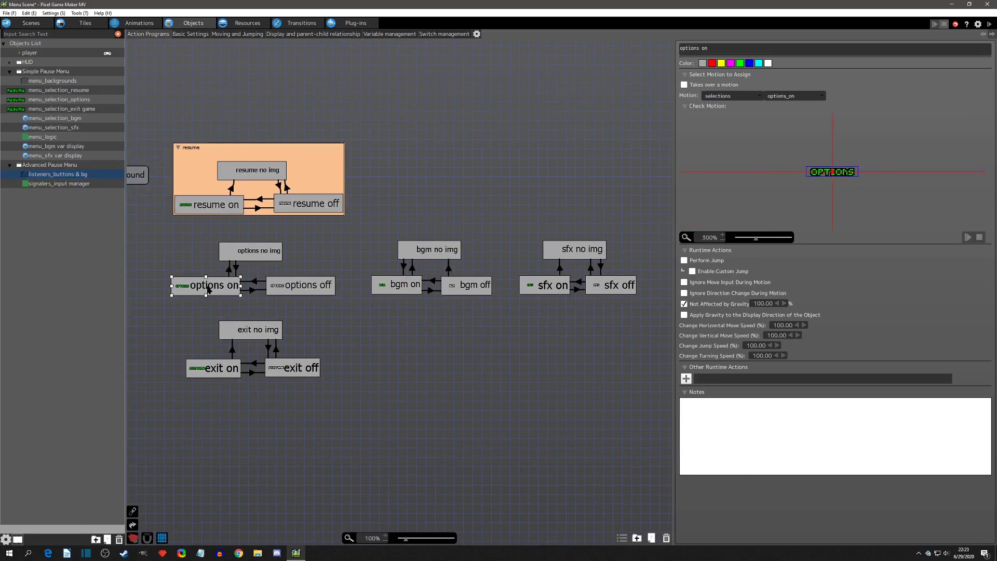
pyautogui.click(252, 239)
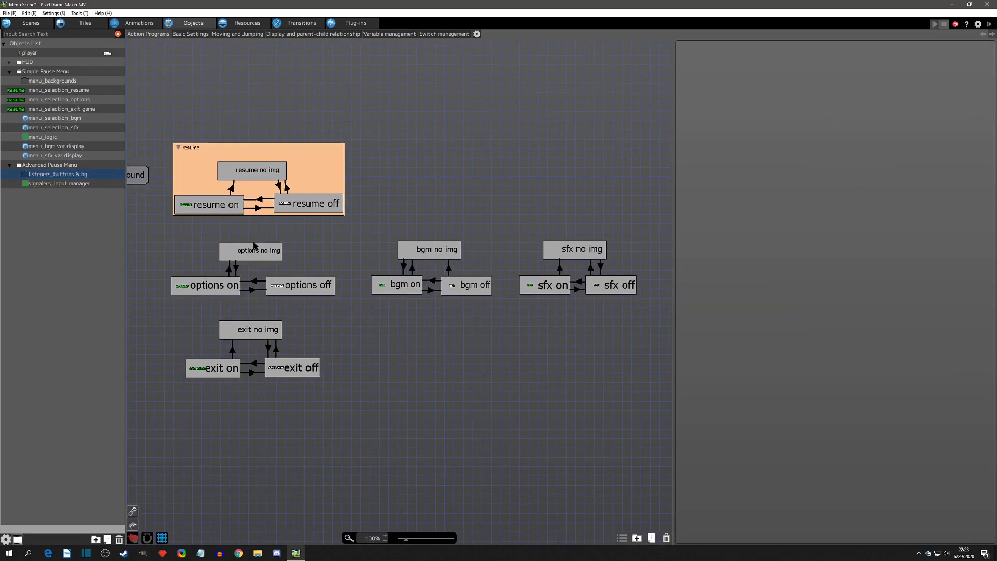
pyautogui.click(281, 283)
pyautogui.click(233, 288)
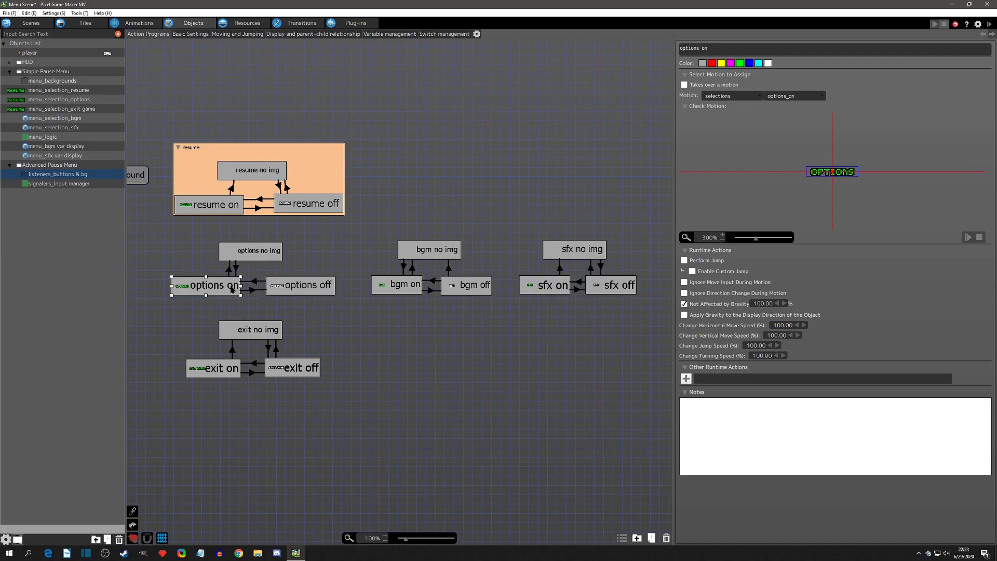
# - Review menu_selection_options' off, on and no image states, then go back to the pause menu layout
pyautogui.click(76, 99)
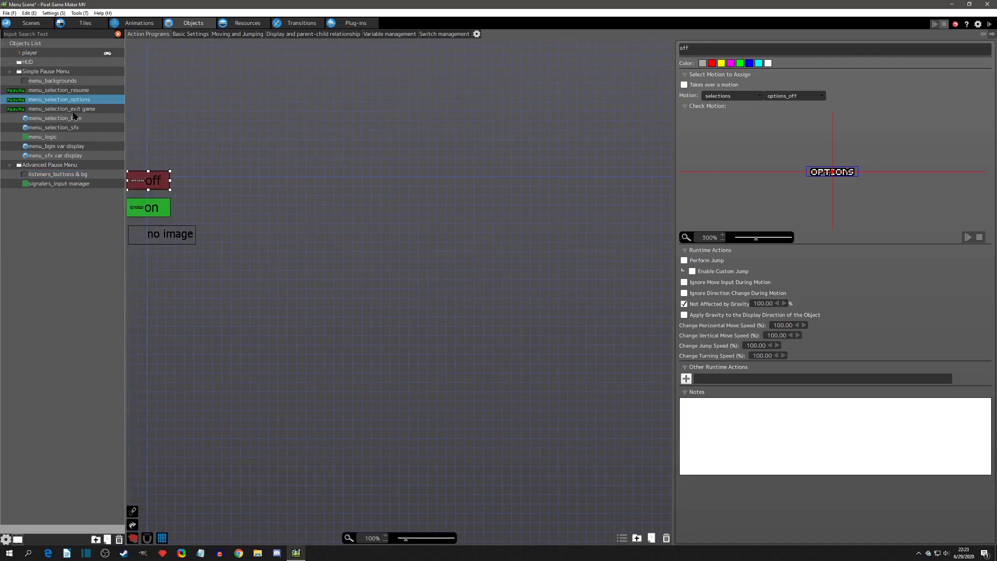
pyautogui.moveTo(198, 187); pyautogui.dragTo(371, 222, button='middle')
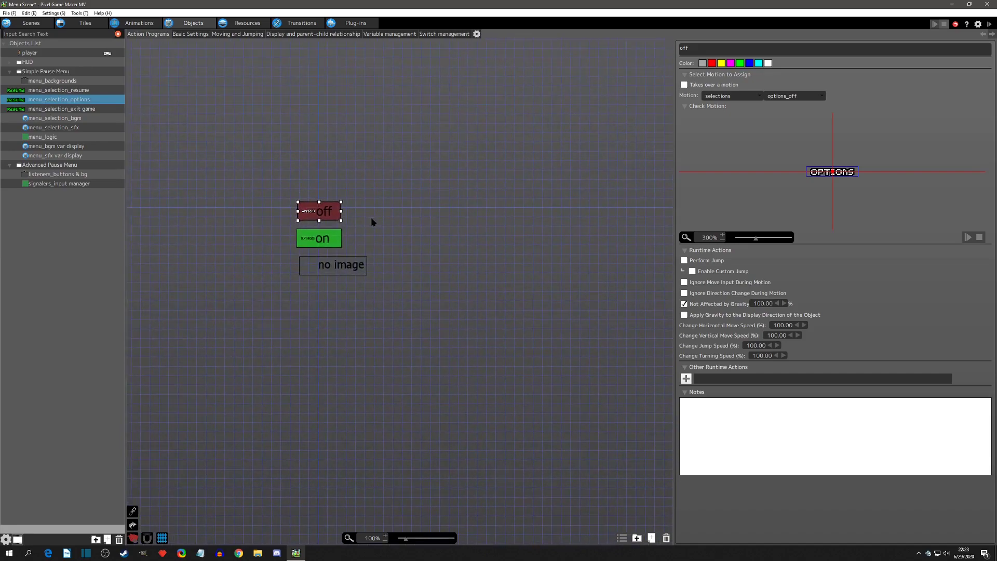
pyautogui.moveTo(329, 214)
pyautogui.mouseDown()
pyautogui.moveTo(322, 208)
pyautogui.moveTo(333, 199)
pyautogui.moveTo(435, 204)
pyautogui.moveTo(320, 199)
pyautogui.moveTo(319, 212)
pyautogui.mouseUp()
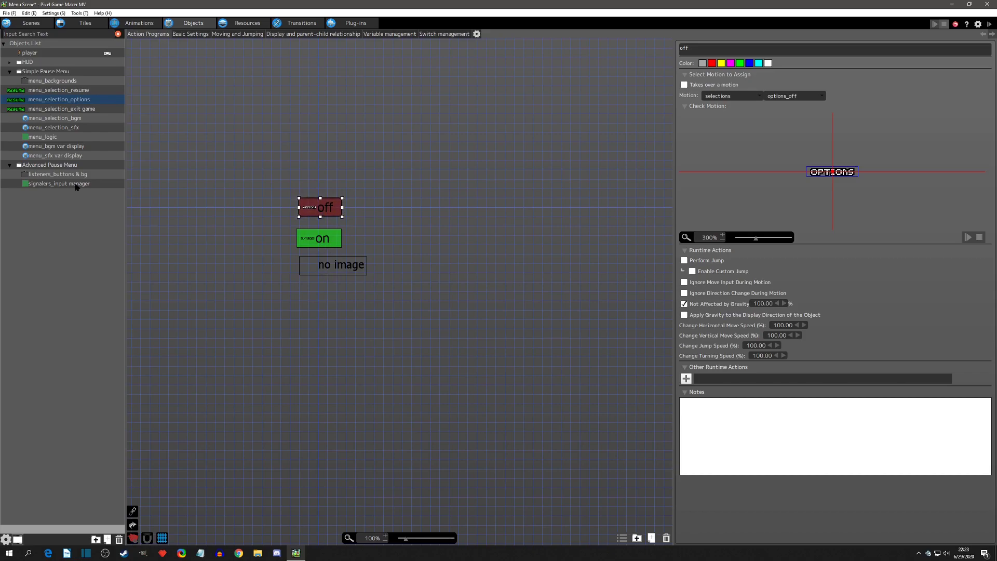
pyautogui.click(53, 176)
pyautogui.moveTo(384, 322); pyautogui.dragTo(248, 258, button='middle')
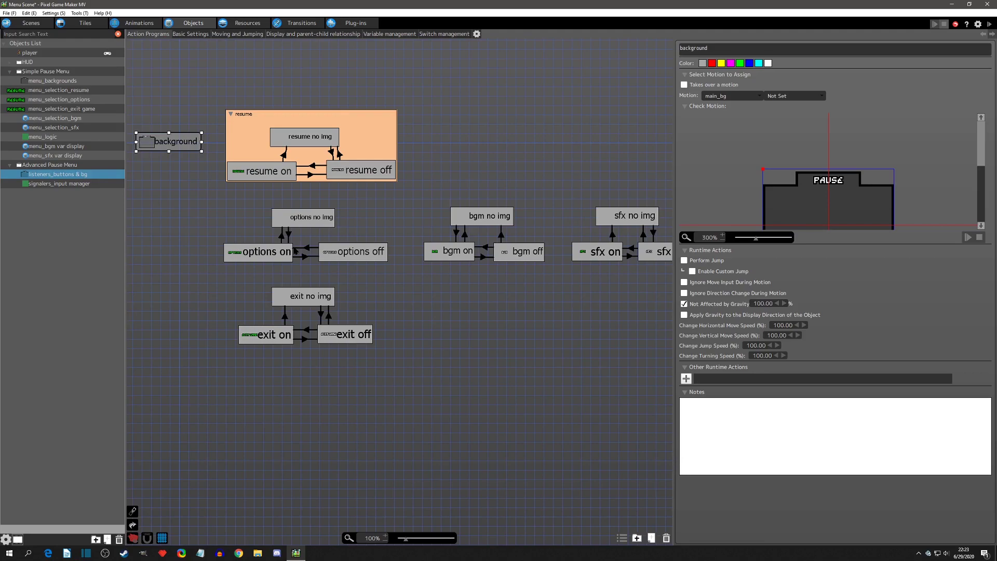
pyautogui.click(30, 23)
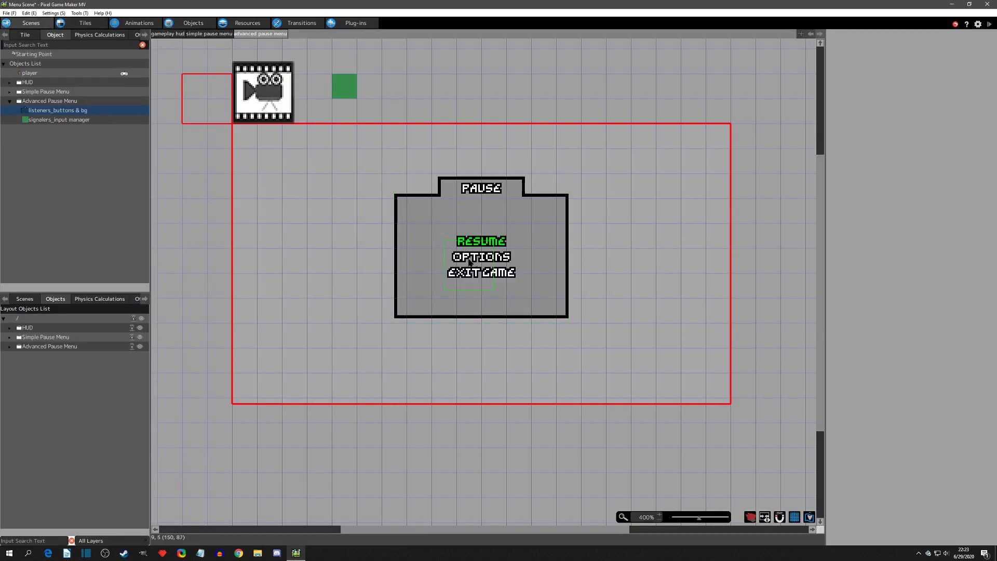
# - Switch back to the Objects editor, showing listeners_buttons & bg with its options_off motion state
pyautogui.click(192, 23)
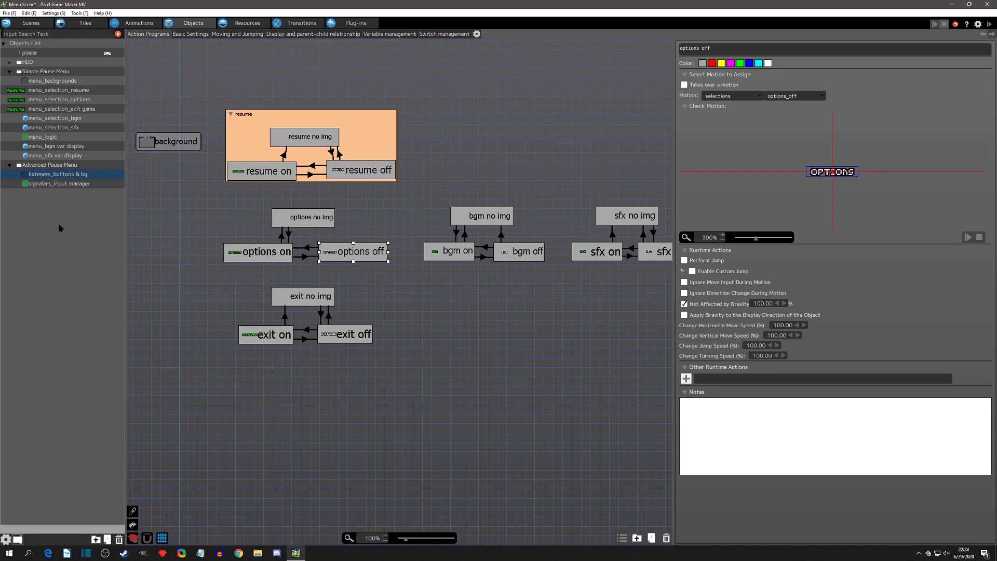
# - Review signalers_input manager's options, exit game and resume states and the resume→exit game link
pyautogui.click(41, 184)
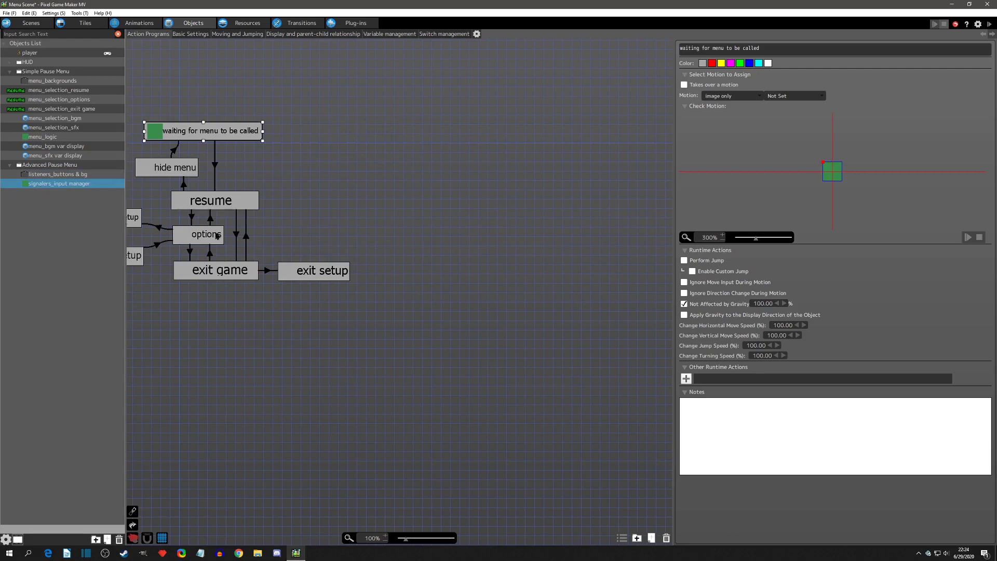
pyautogui.moveTo(281, 210); pyautogui.dragTo(445, 205, button='middle')
pyautogui.click(361, 235)
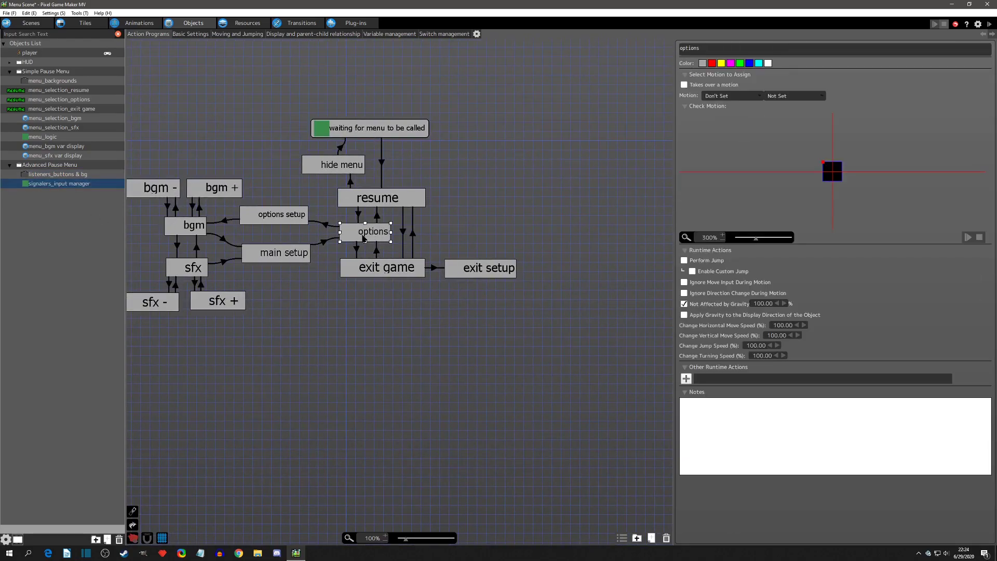
pyautogui.click(403, 232)
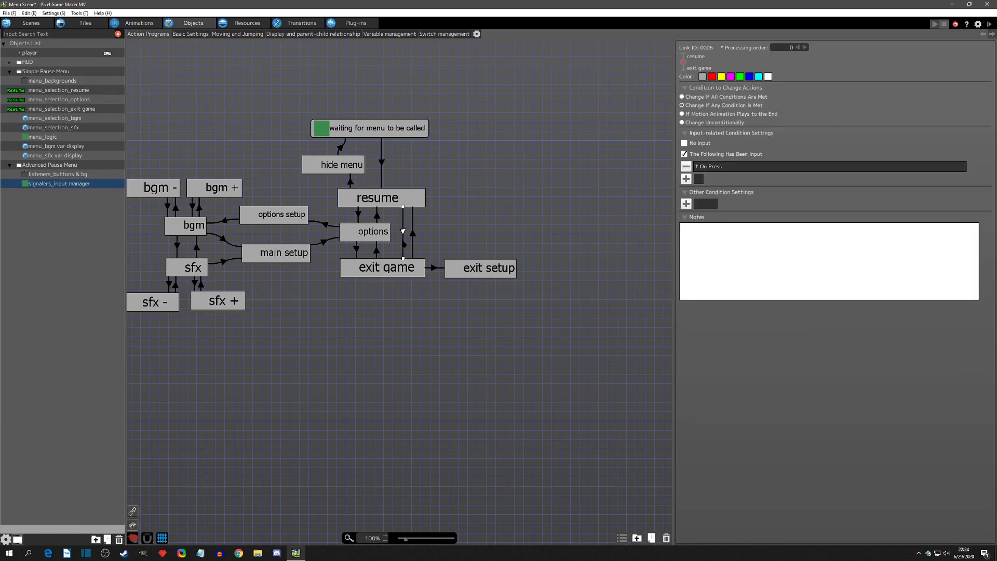
pyautogui.click(400, 265)
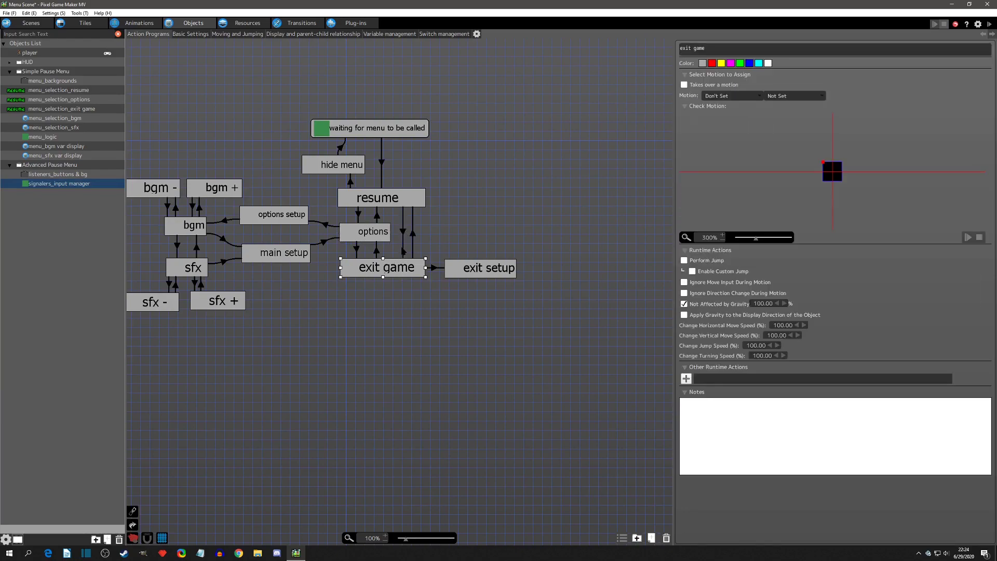
pyautogui.click(390, 194)
# - In listeners_buttons & bg, select the options off→options on link to show its Action Changes condition
pyautogui.click(64, 178)
pyautogui.moveTo(530, 269); pyautogui.dragTo(415, 268, button='middle')
pyautogui.click(413, 268)
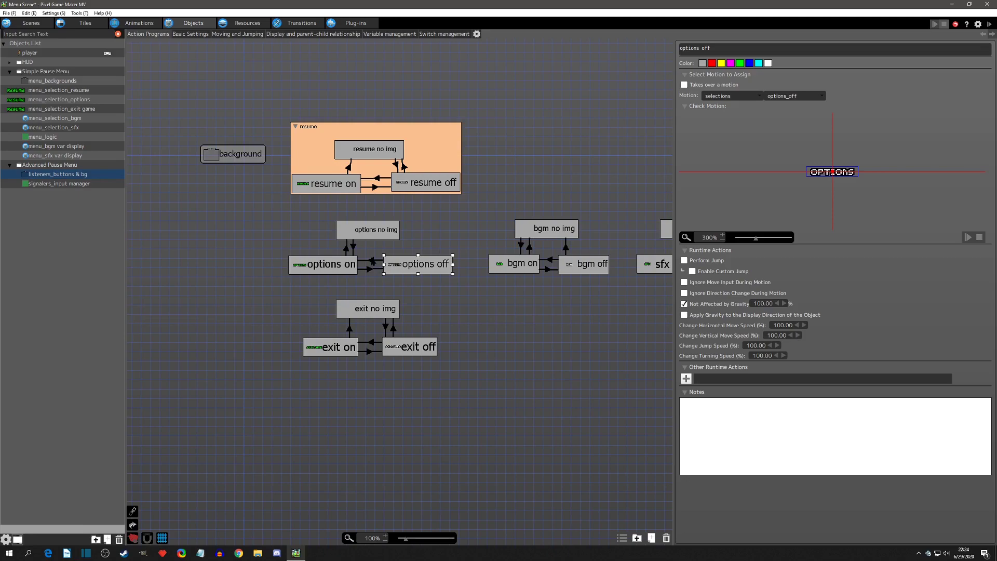
pyautogui.click(371, 260)
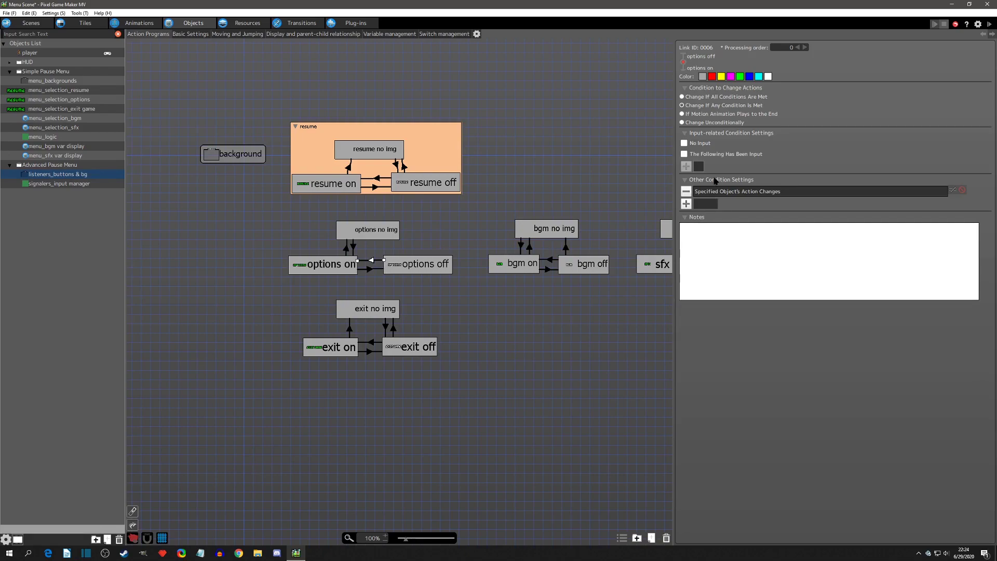
pyautogui.doubleClick(723, 192)
pyautogui.moveTo(596, 137); pyautogui.dragTo(329, 106)
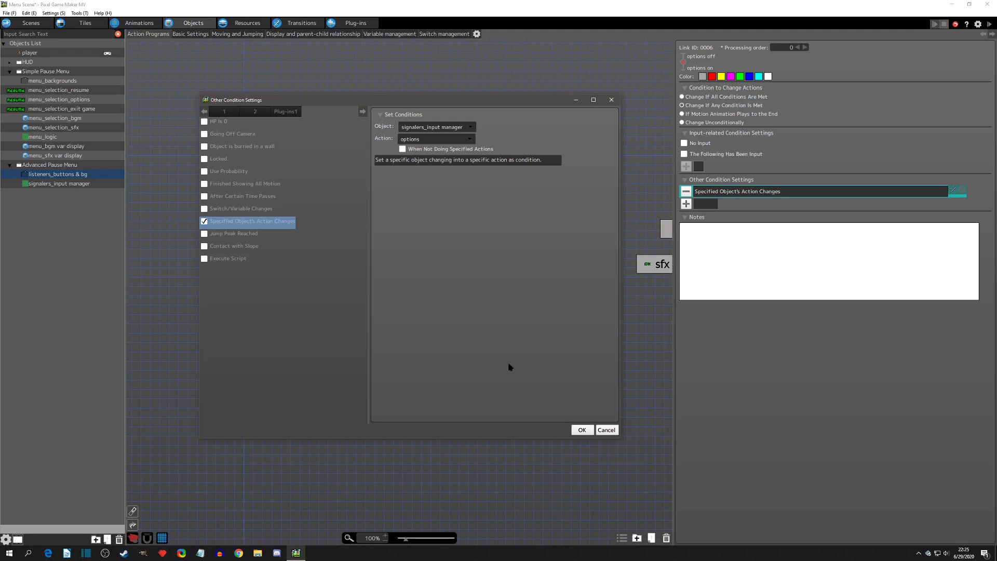
pyautogui.click(598, 431)
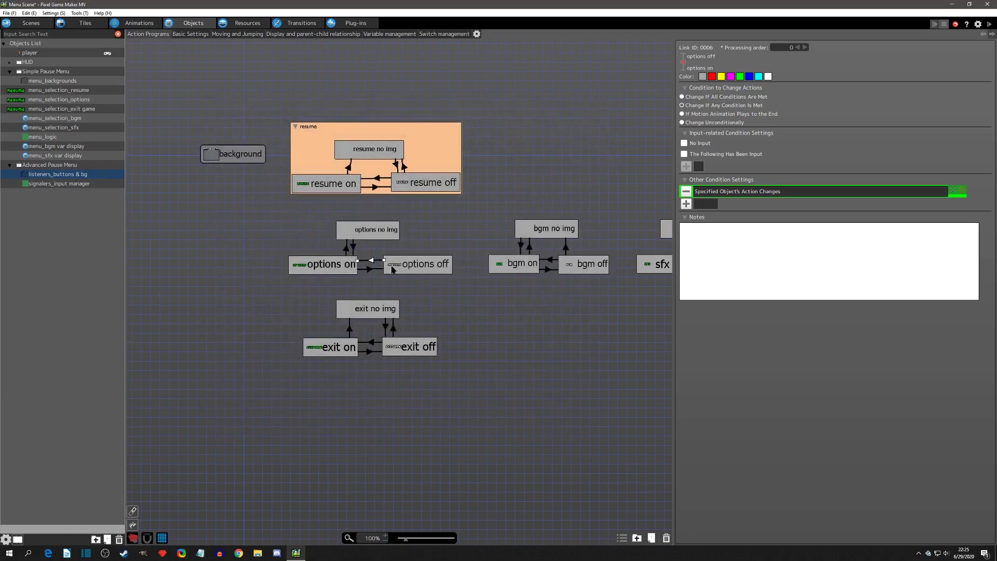
pyautogui.click(330, 266)
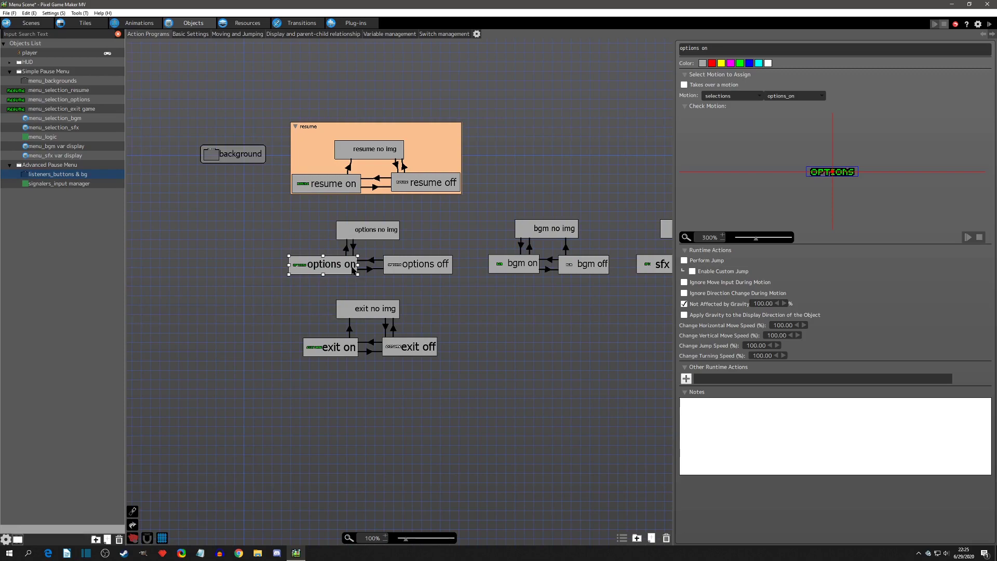
# - Review signalers_input manager's resume and options states and the link between them
pyautogui.click(391, 265)
pyautogui.click(57, 184)
pyautogui.click(270, 215)
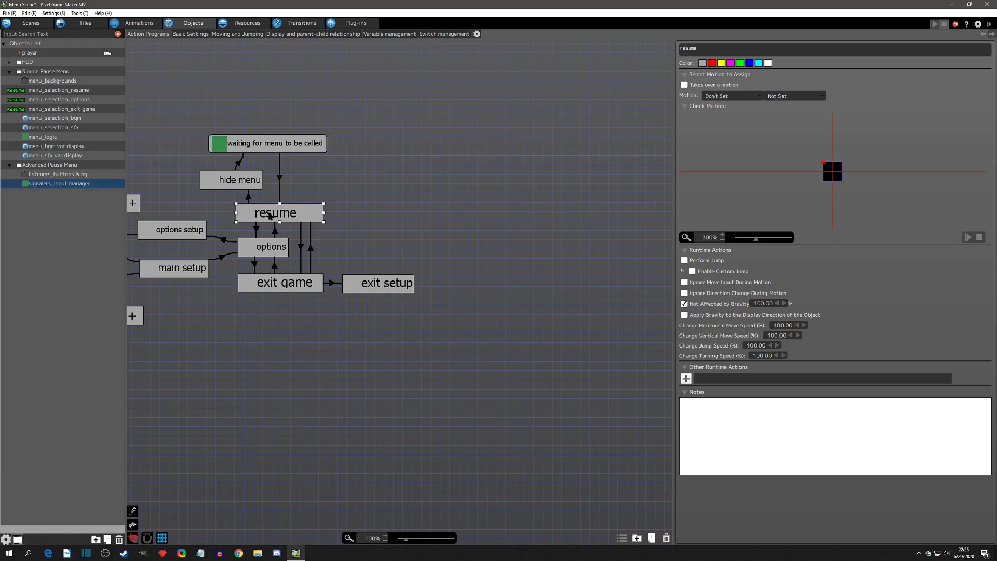
pyautogui.click(257, 233)
pyautogui.click(263, 252)
# - In listeners_buttons & bg, select the options on→options off link
pyautogui.click(54, 174)
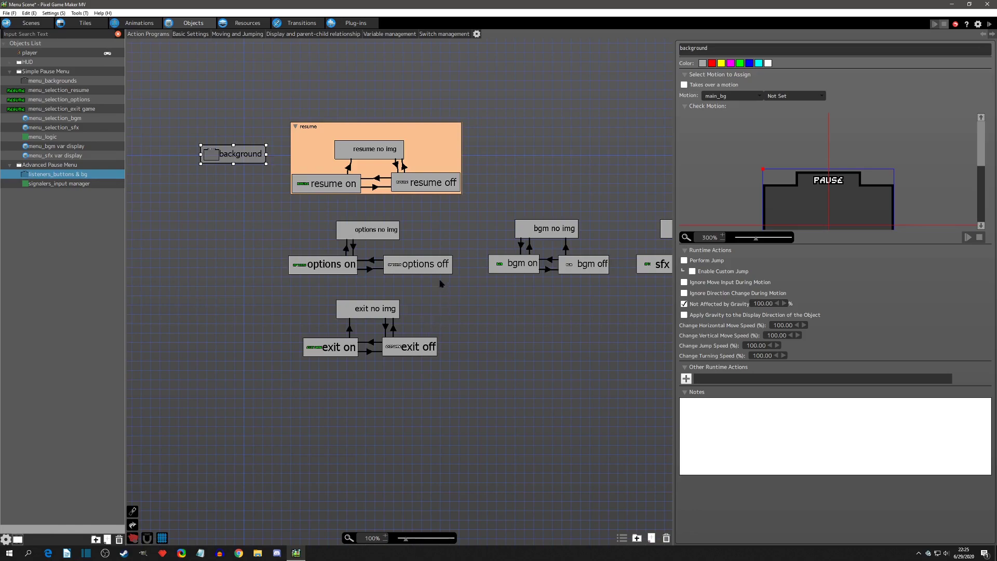
pyautogui.click(428, 269)
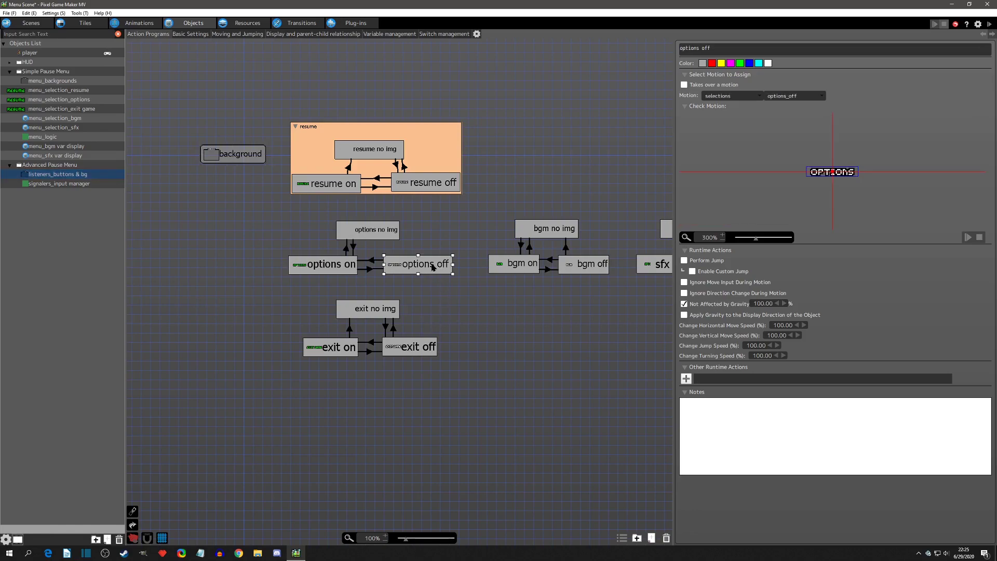
pyautogui.click(356, 267)
pyautogui.click(369, 269)
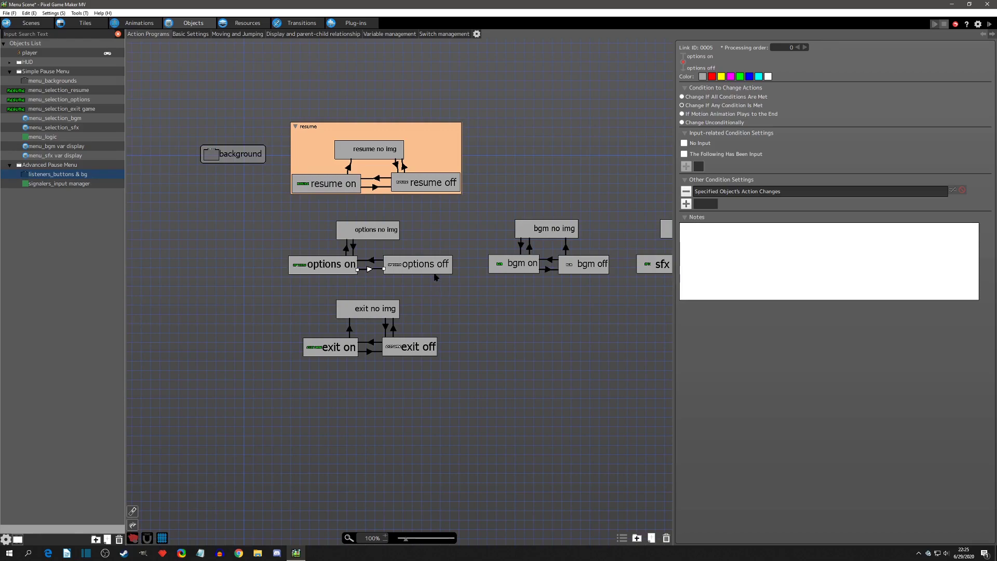
# - Set the link condition to signalers_input manager, action options, When Not Doing Specified Actions ticked
pyautogui.doubleClick(757, 192)
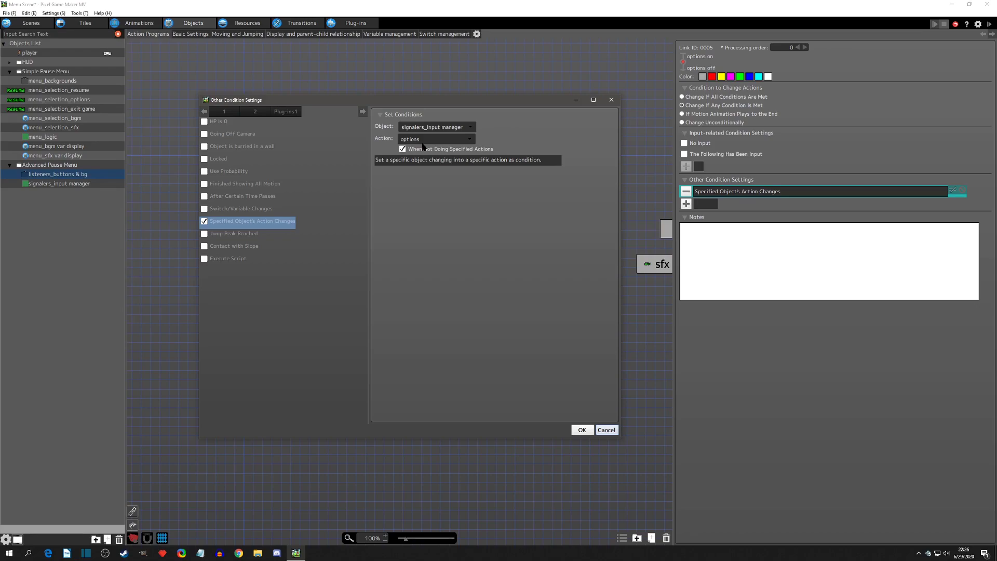
pyautogui.click(612, 100)
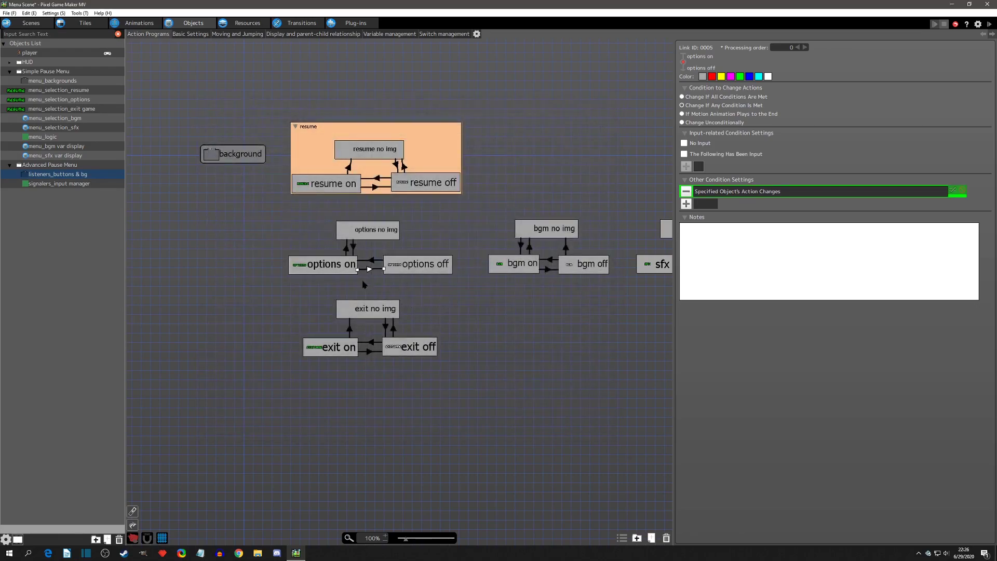
pyautogui.click(347, 267)
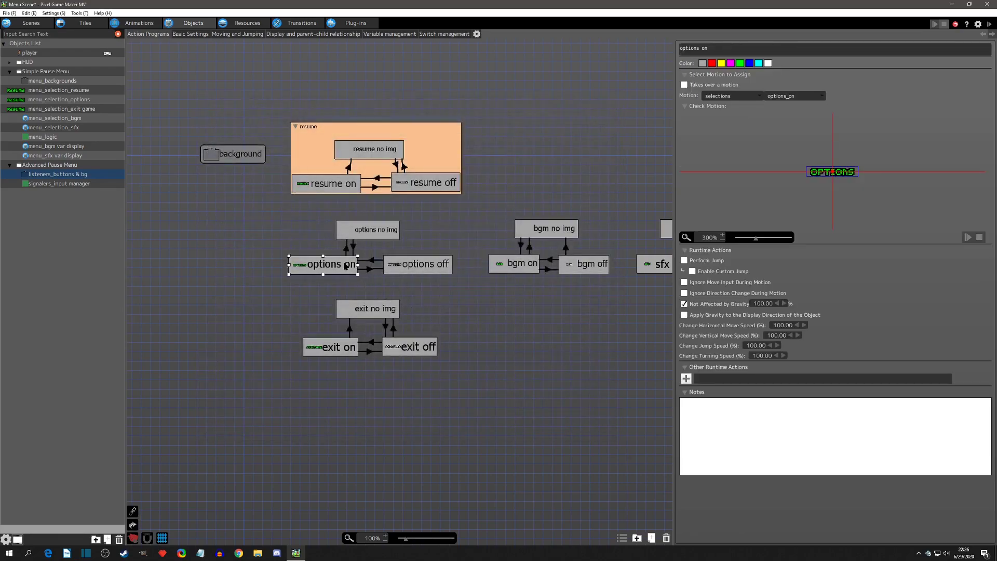
# - Review signalers_input manager's options, exit game, resume and options setup states
pyautogui.click(367, 235)
pyautogui.click(352, 264)
pyautogui.click(61, 185)
pyautogui.moveTo(201, 277); pyautogui.dragTo(380, 298, button='middle')
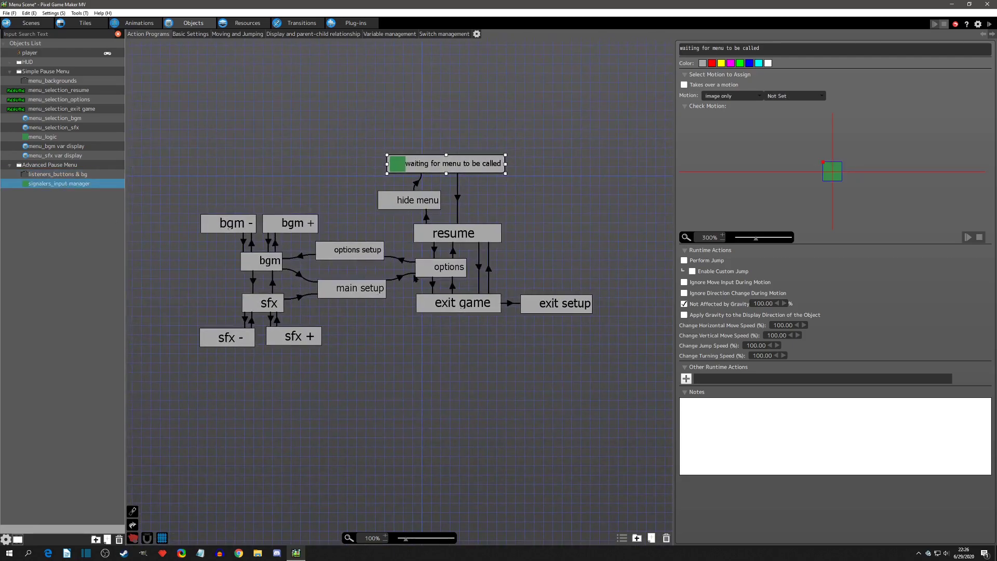
pyautogui.click(423, 270)
pyautogui.click(438, 308)
pyautogui.click(448, 234)
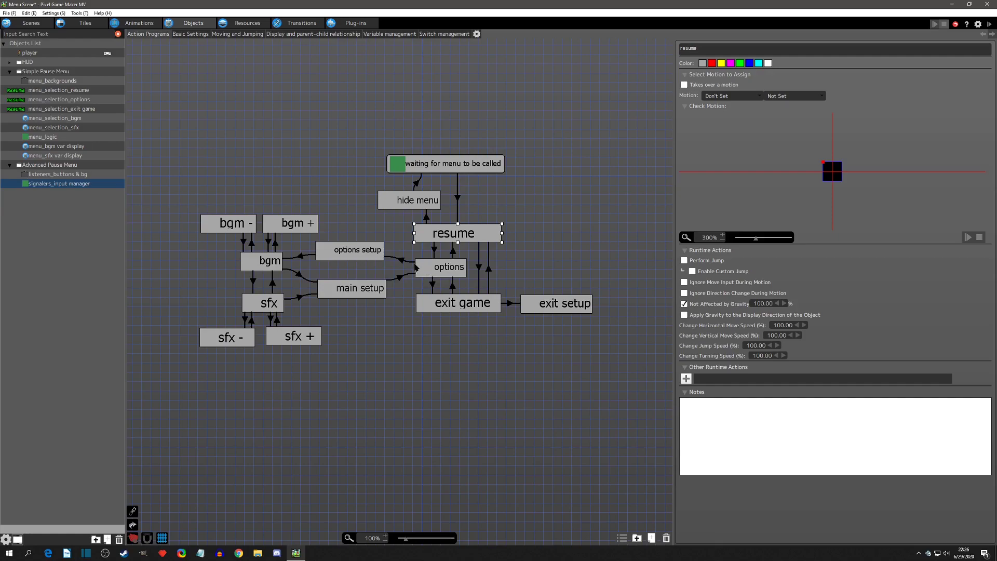
pyautogui.click(370, 255)
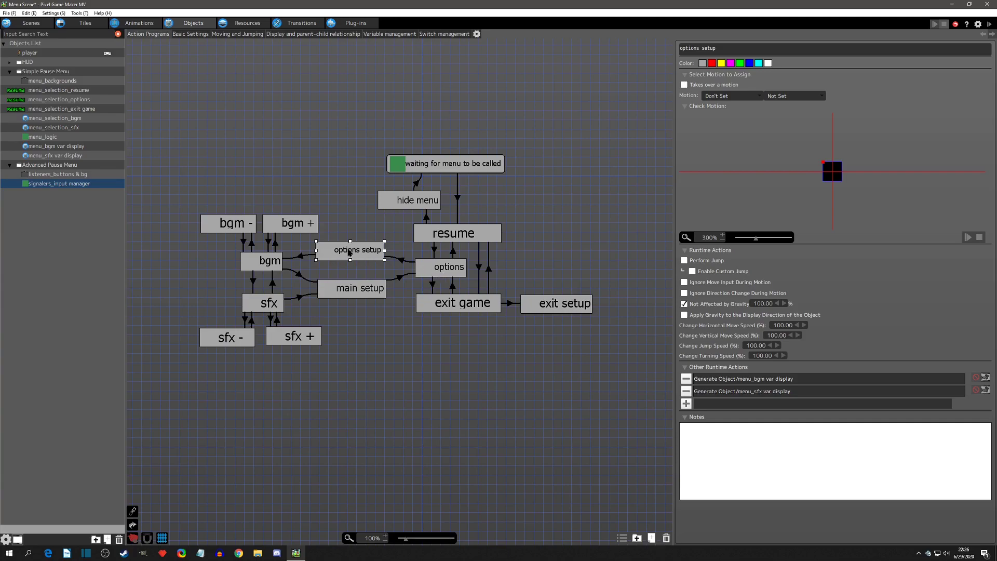
# - Compare listeners_buttons & bg's options no img state with menu_selection_options' no image state
pyautogui.click(66, 176)
pyautogui.moveTo(531, 289); pyautogui.dragTo(336, 287, button='middle')
pyautogui.click(347, 253)
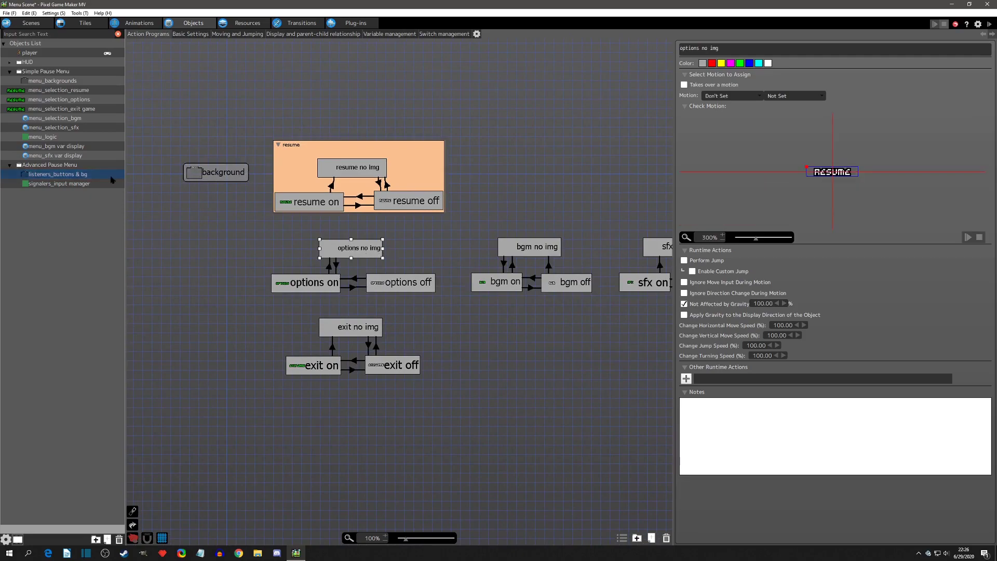
pyautogui.click(44, 101)
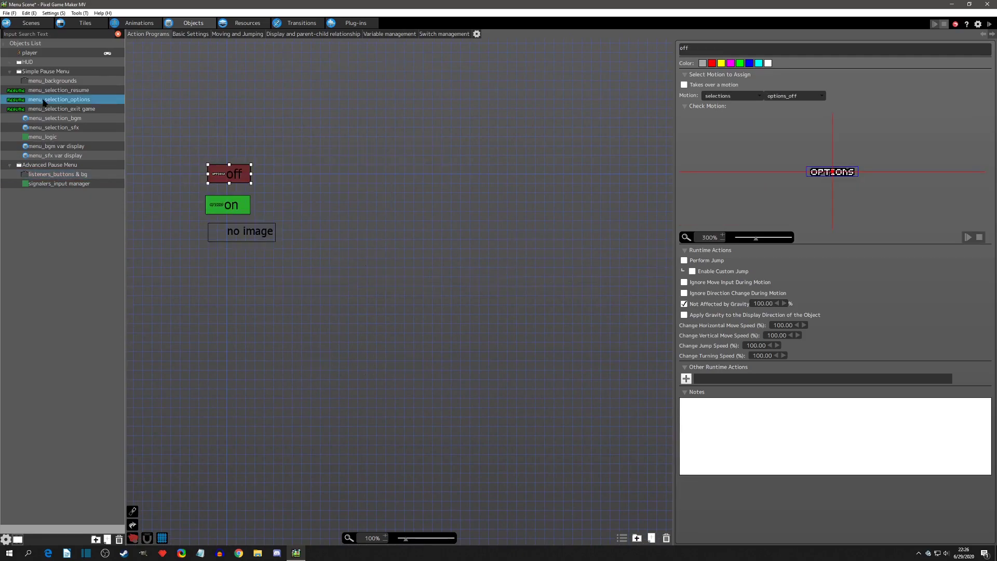
pyautogui.click(226, 236)
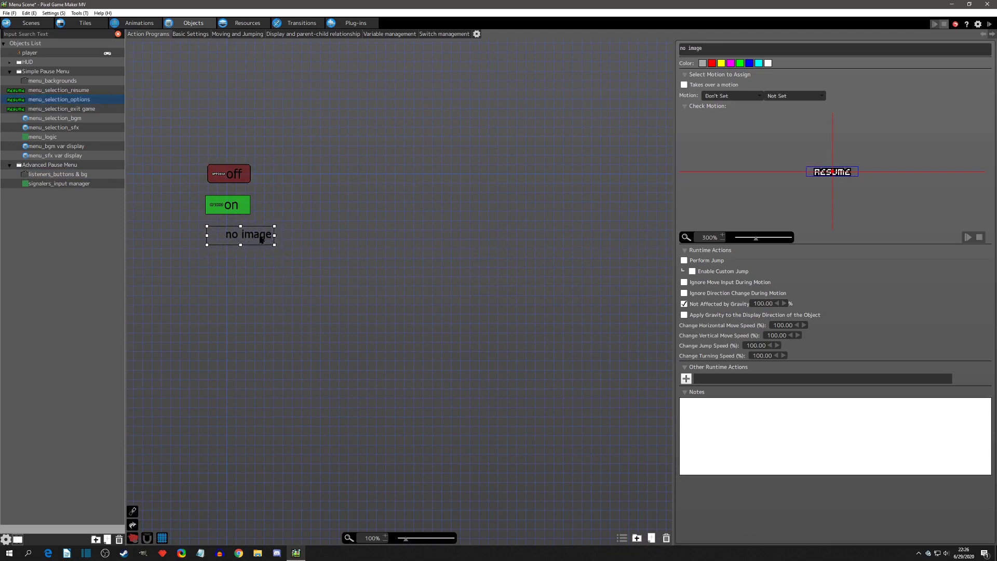
# - Recheck the options setup state, then select the options on→options no img link in listeners_buttons & bg
pyautogui.click(47, 184)
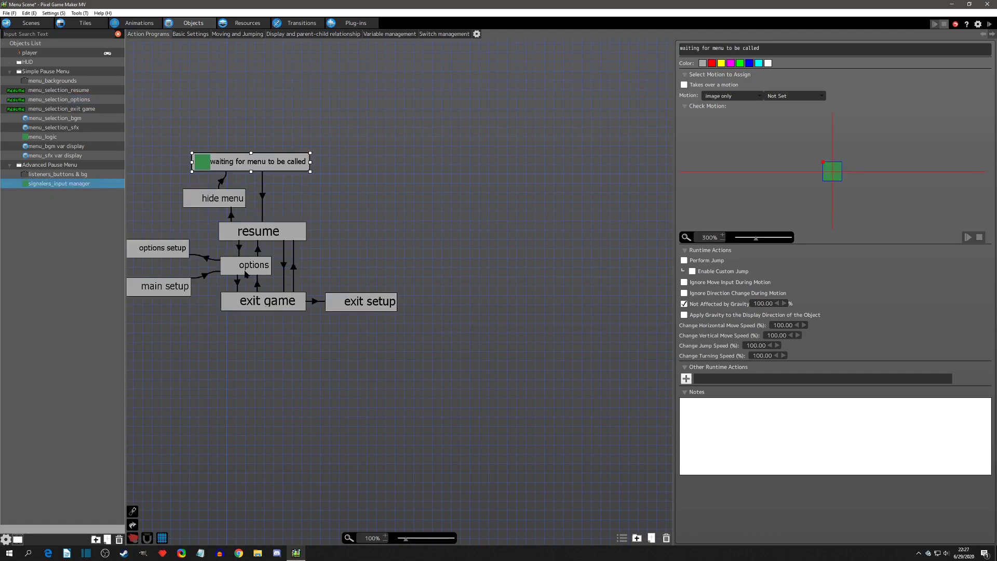
pyautogui.moveTo(246, 274); pyautogui.dragTo(385, 282, button='middle')
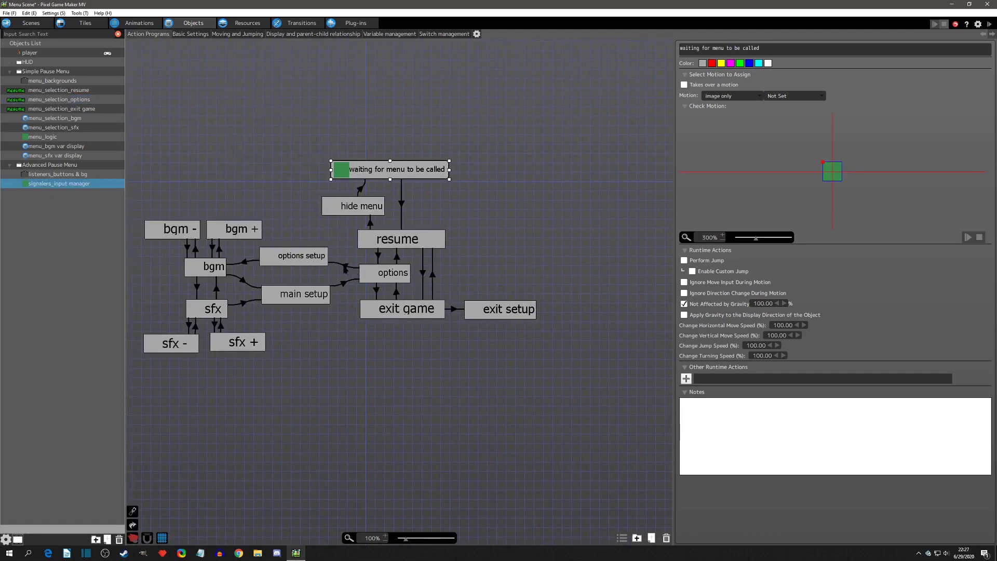
pyautogui.click(313, 260)
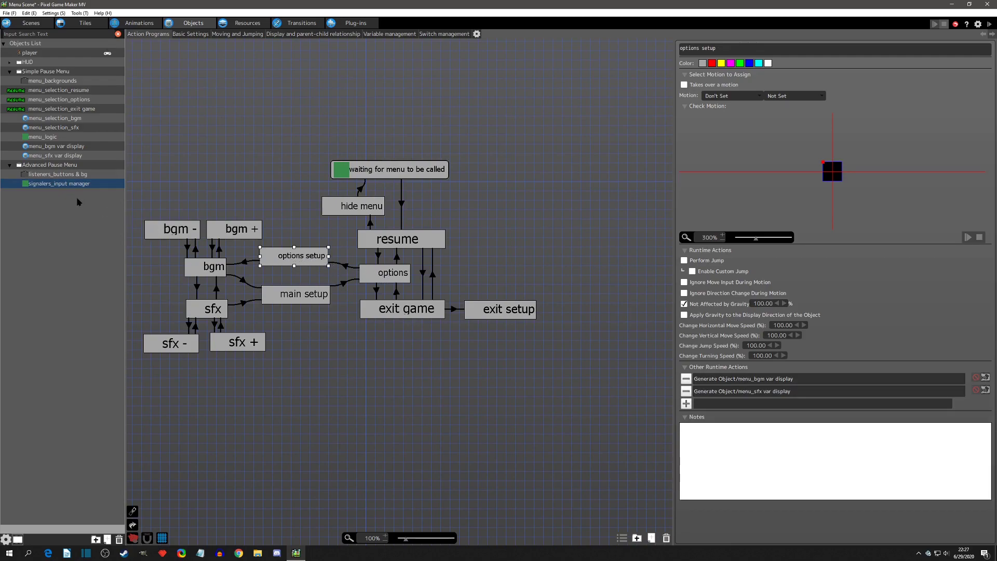
pyautogui.click(52, 176)
pyautogui.moveTo(506, 280); pyautogui.dragTo(341, 264, button='right')
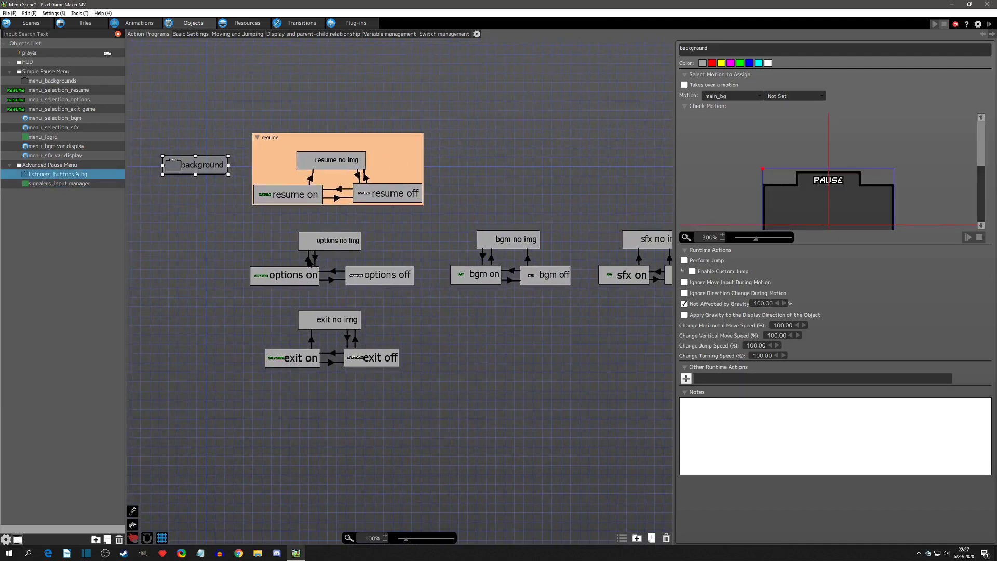
pyautogui.click(308, 261)
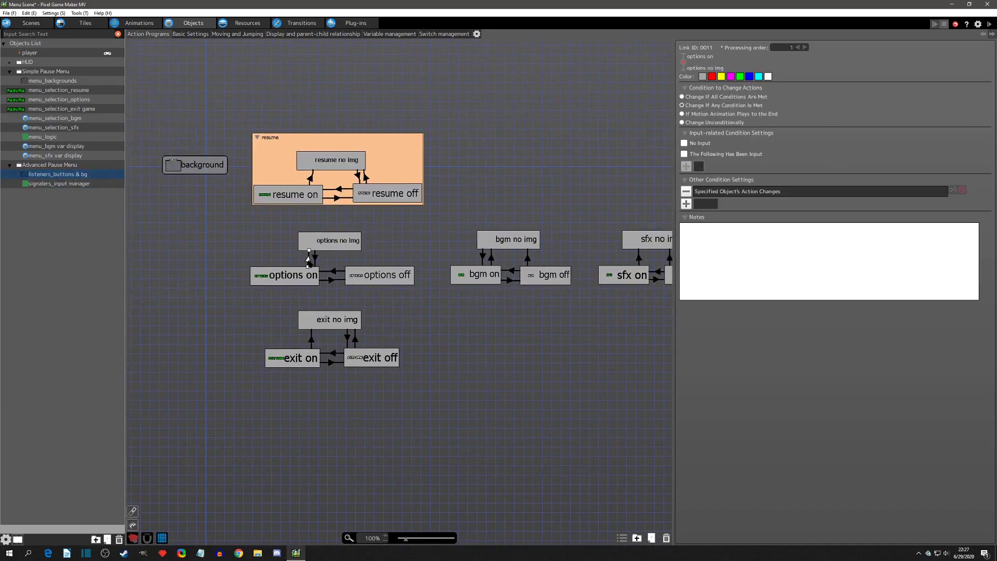
# - Set the link condition to signalers_input manager entering options setup, with When Not Doing unchecked
pyautogui.doubleClick(752, 191)
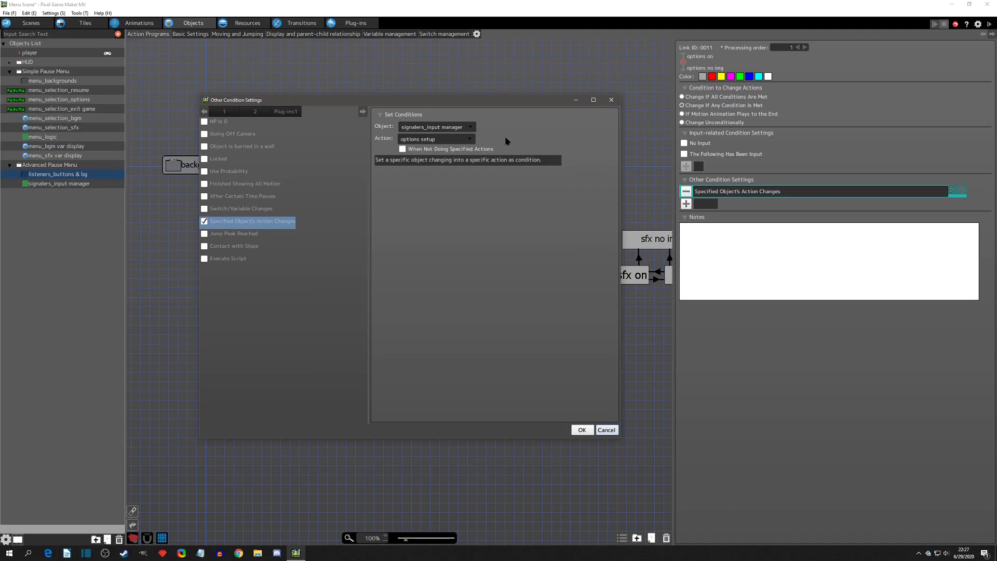
pyautogui.click(603, 430)
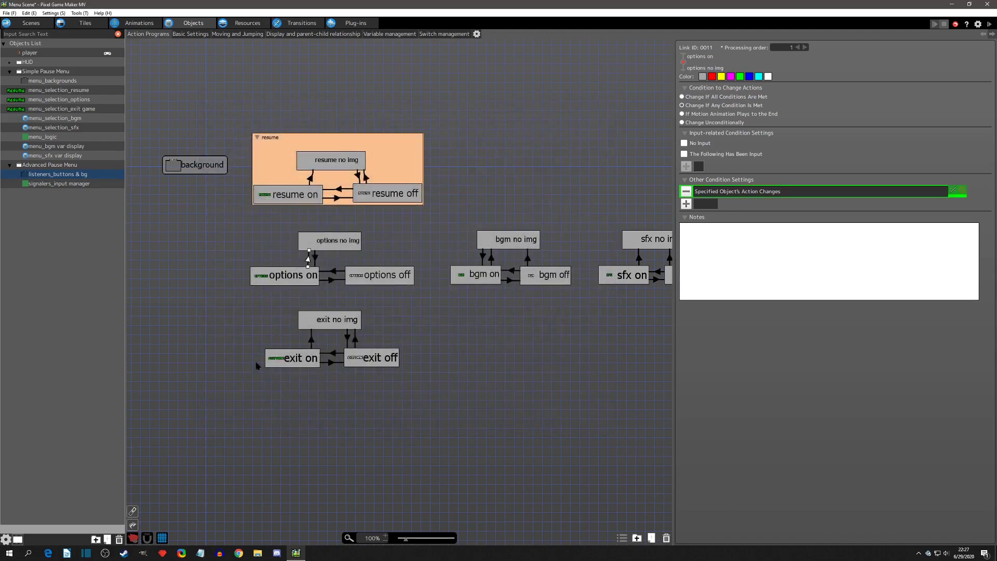
pyautogui.click(329, 245)
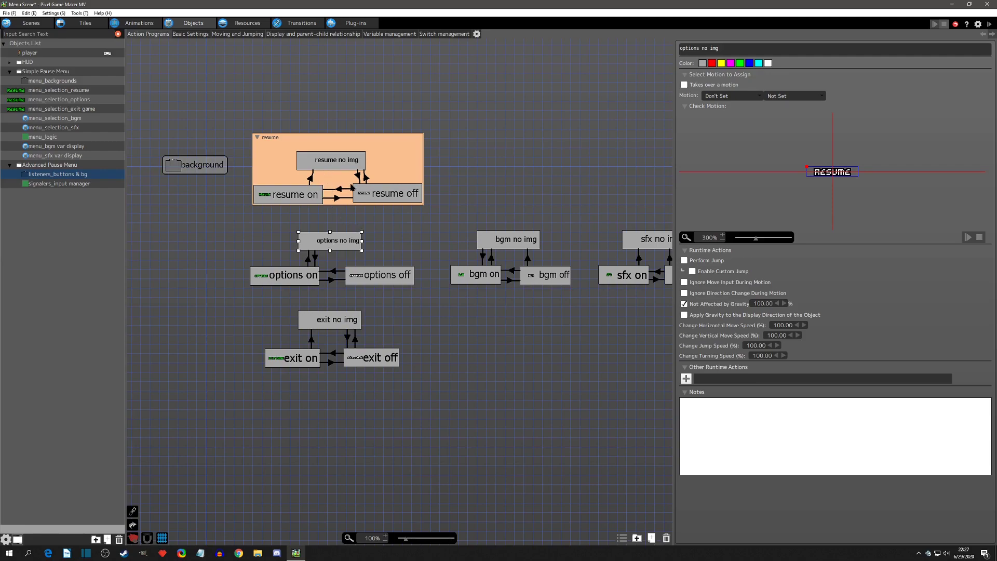
# - Inspect the resume off and resume no img states and select the link between them
pyautogui.click(367, 193)
pyautogui.click(341, 160)
pyautogui.click(395, 200)
pyautogui.click(273, 277)
pyautogui.click(374, 200)
pyautogui.click(365, 177)
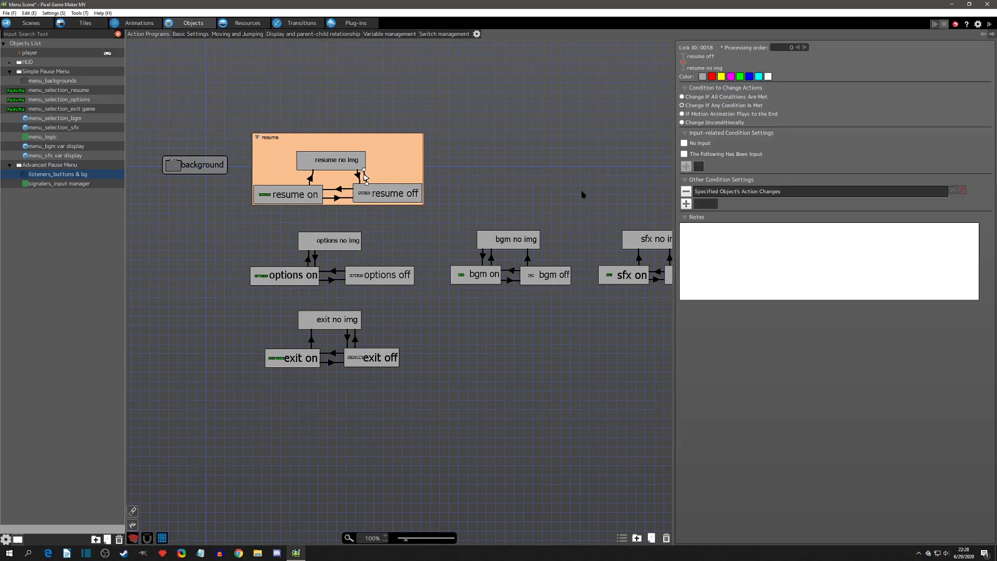
# - Set resume off→no img and exit off→no img conditions to signalers_input manager / options setup
pyautogui.doubleClick(779, 190)
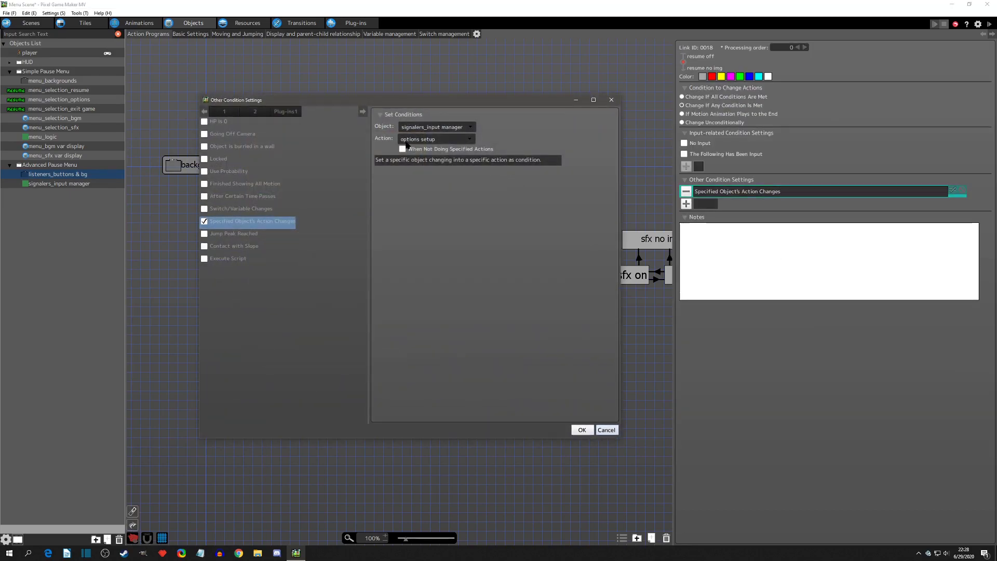
pyautogui.click(611, 102)
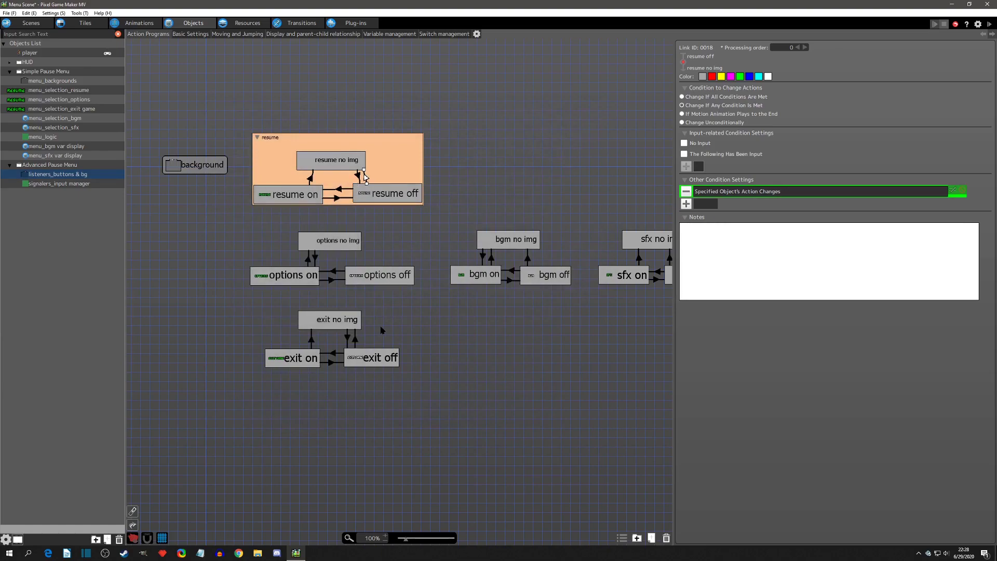
pyautogui.moveTo(381, 329); pyautogui.dragTo(362, 293, button='middle')
pyautogui.click(302, 288)
pyautogui.click(341, 327)
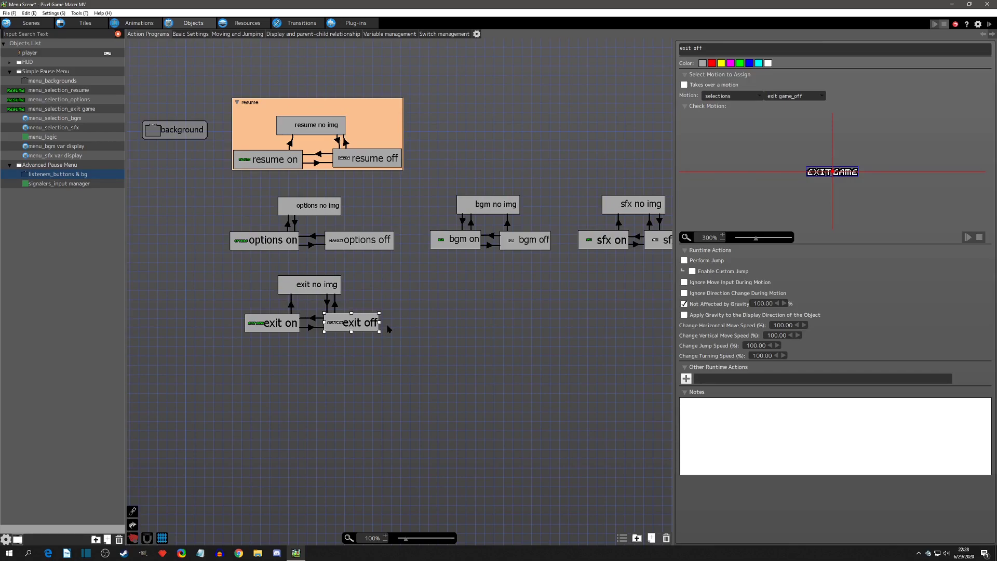
pyautogui.click(336, 306)
pyautogui.doubleClick(733, 192)
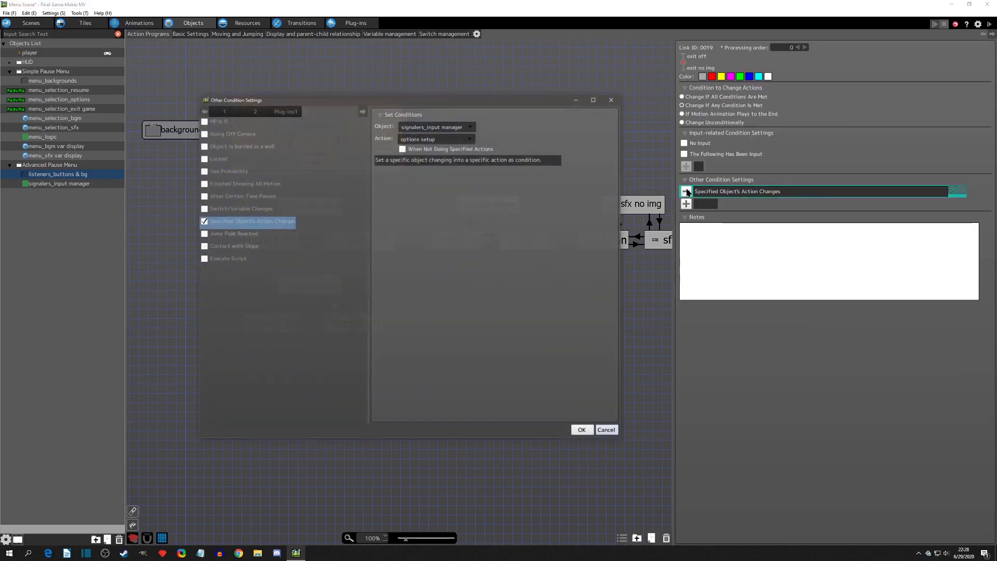
pyautogui.click(611, 100)
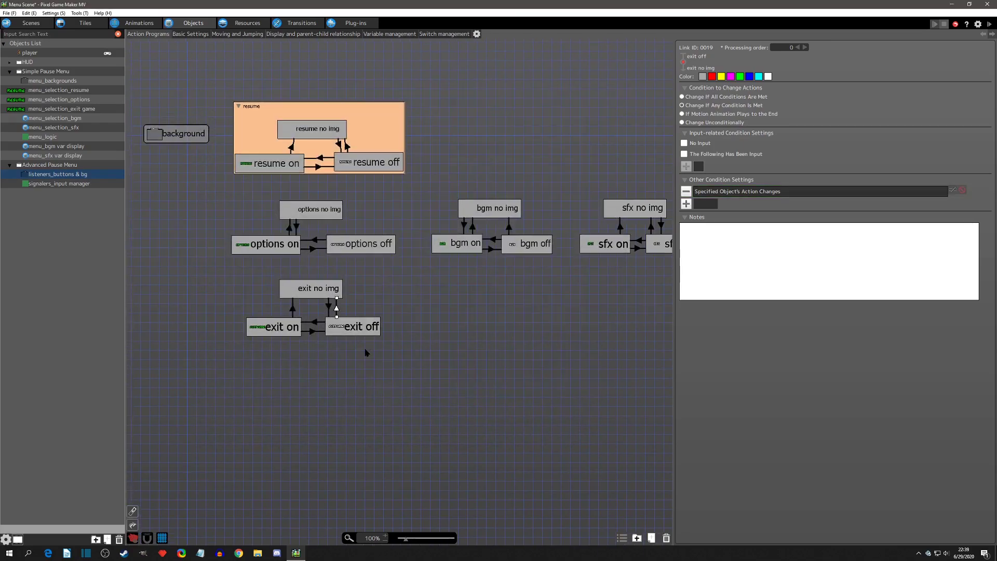
# - Recheck the exit on, off and no img states and link, then open signalers_input manager's graph
pyautogui.click(299, 294)
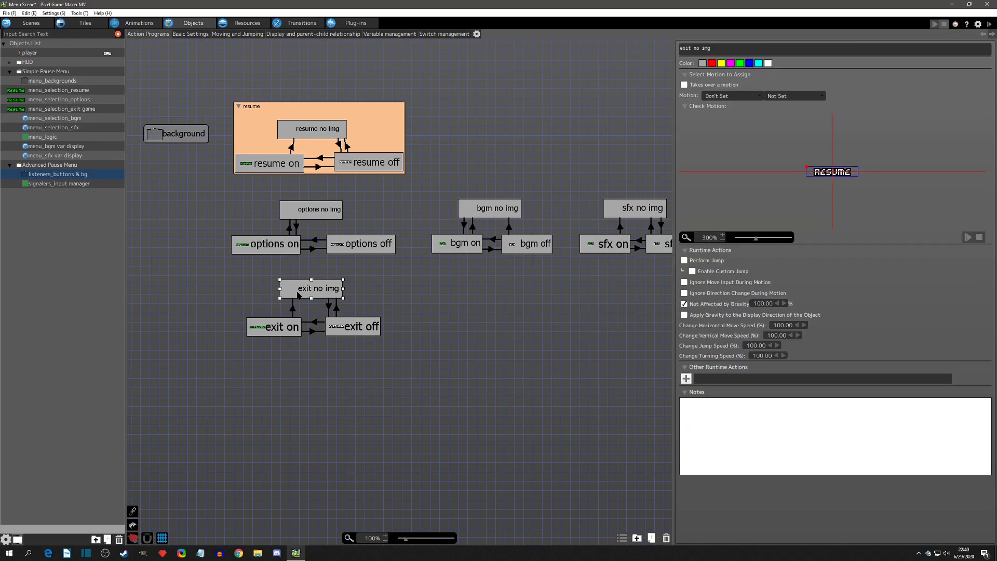
pyautogui.click(273, 330)
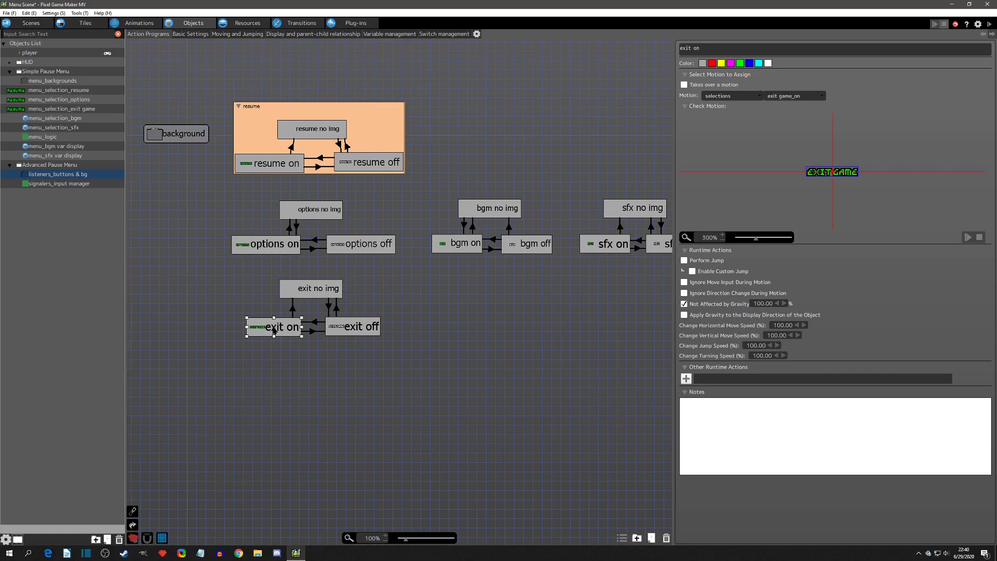
pyautogui.click(340, 334)
pyautogui.click(313, 294)
pyautogui.click(287, 334)
pyautogui.click(346, 335)
pyautogui.click(256, 333)
pyautogui.click(342, 330)
pyautogui.click(314, 289)
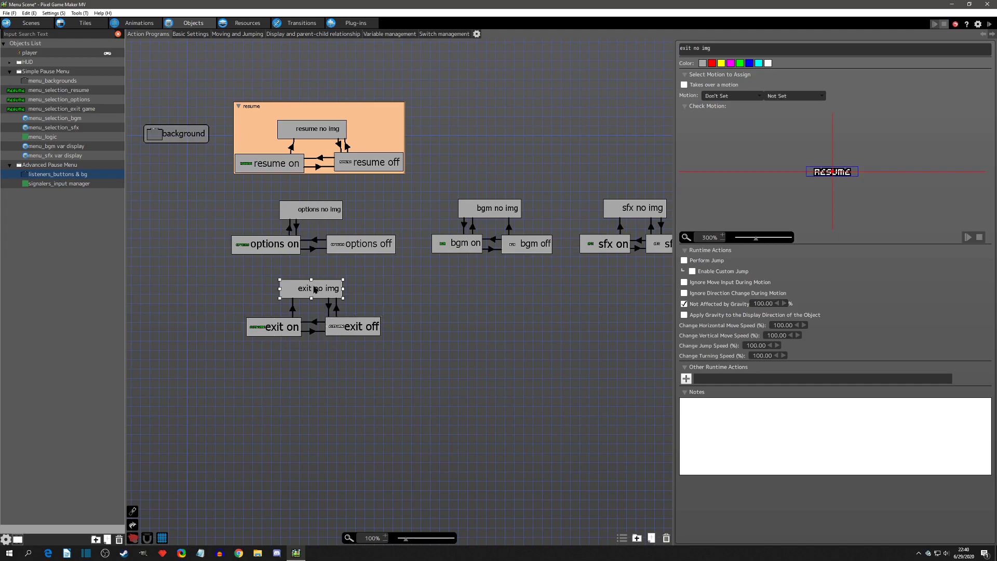
pyautogui.click(336, 308)
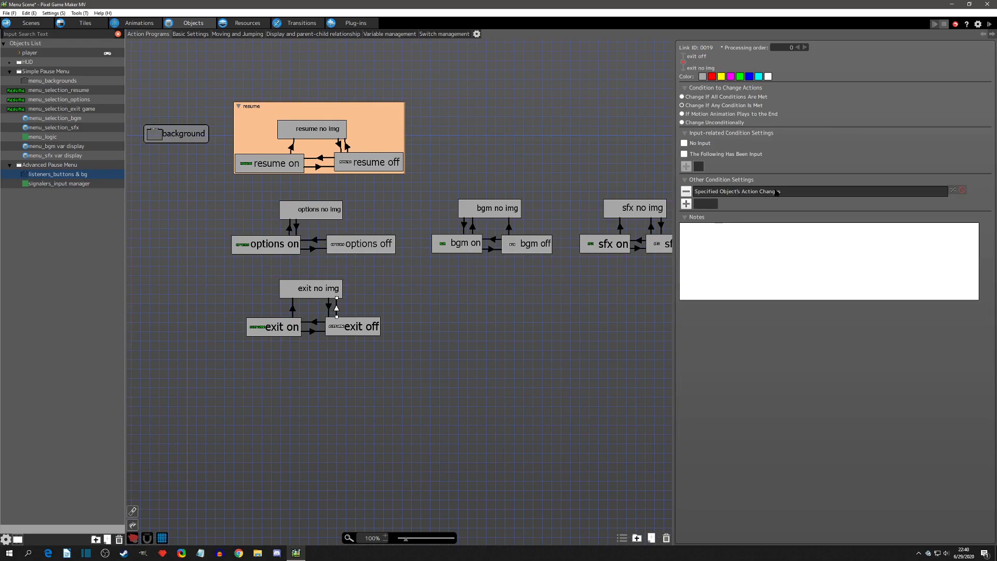
pyautogui.click(78, 185)
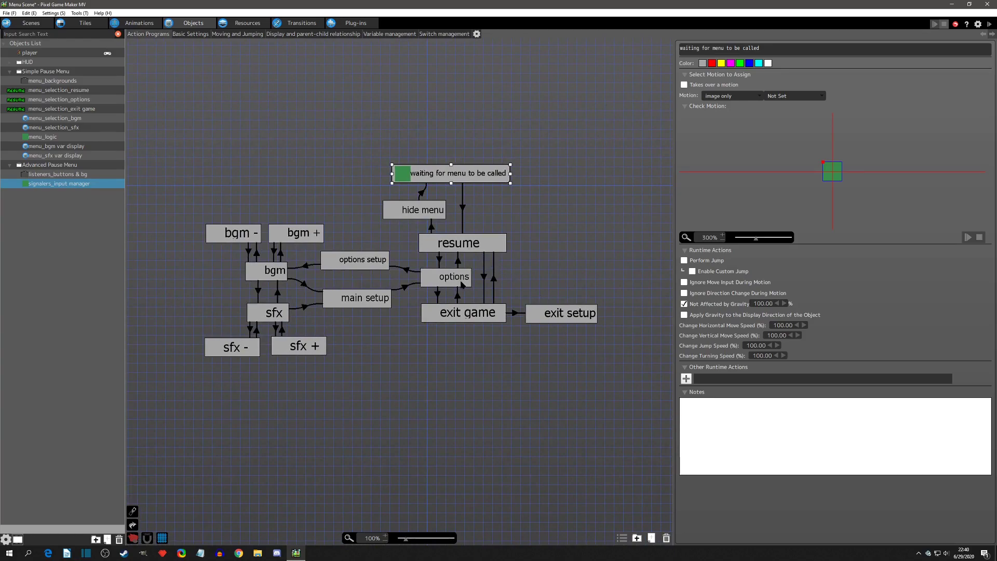
# - In listeners_buttons & bg, reselect the options off→options on link
pyautogui.click(74, 175)
pyautogui.moveTo(430, 283); pyautogui.dragTo(134, 270, button='middle')
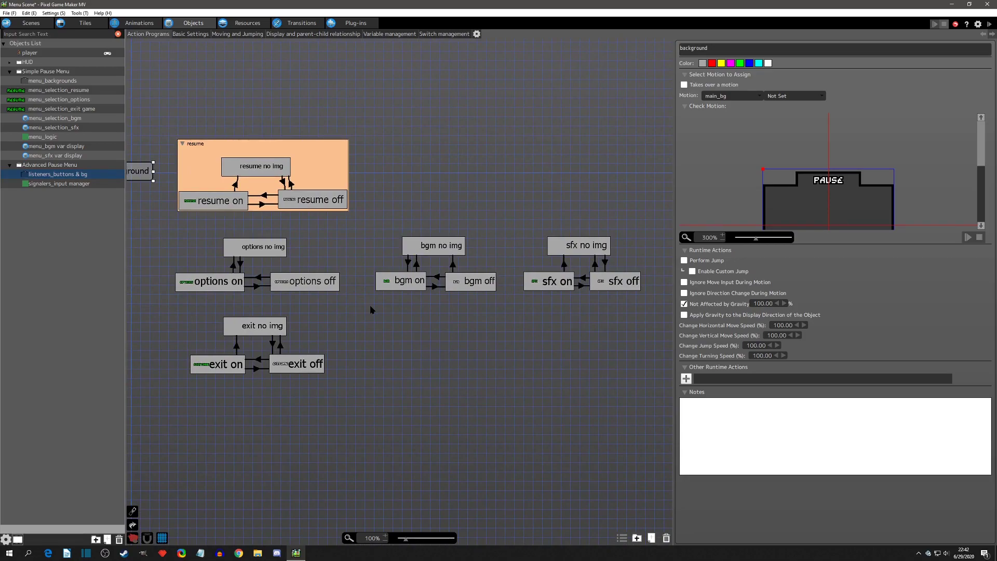
pyautogui.click(261, 278)
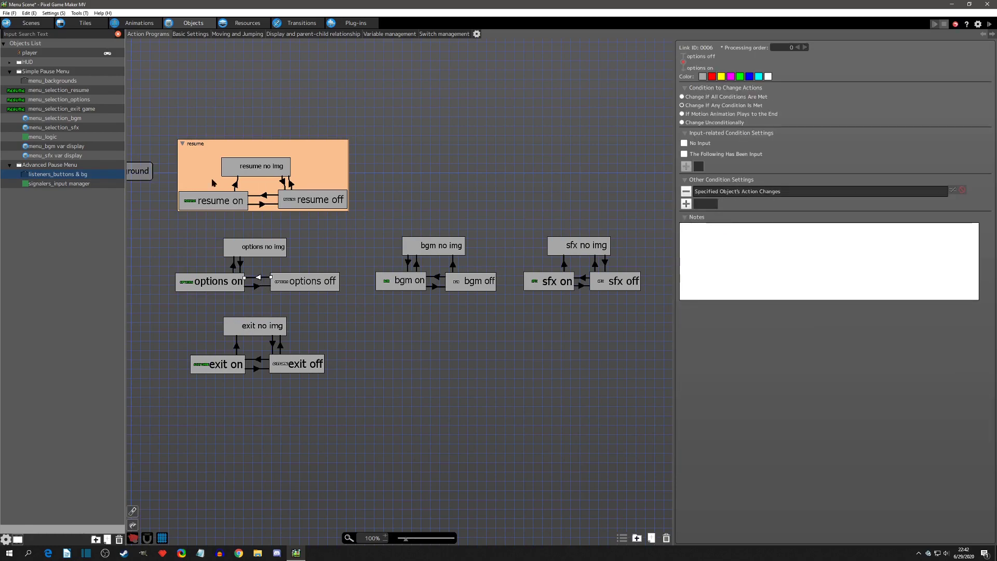
# - Go to the pause menu scene layout and select the signaler_input control at 72, -24
pyautogui.click(32, 186)
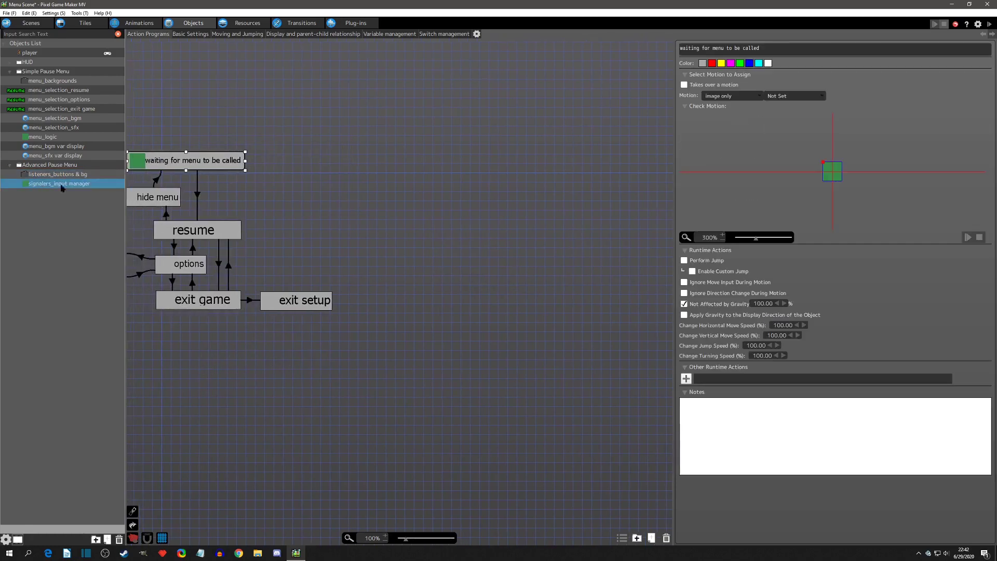
pyautogui.click(26, 22)
pyautogui.click(345, 86)
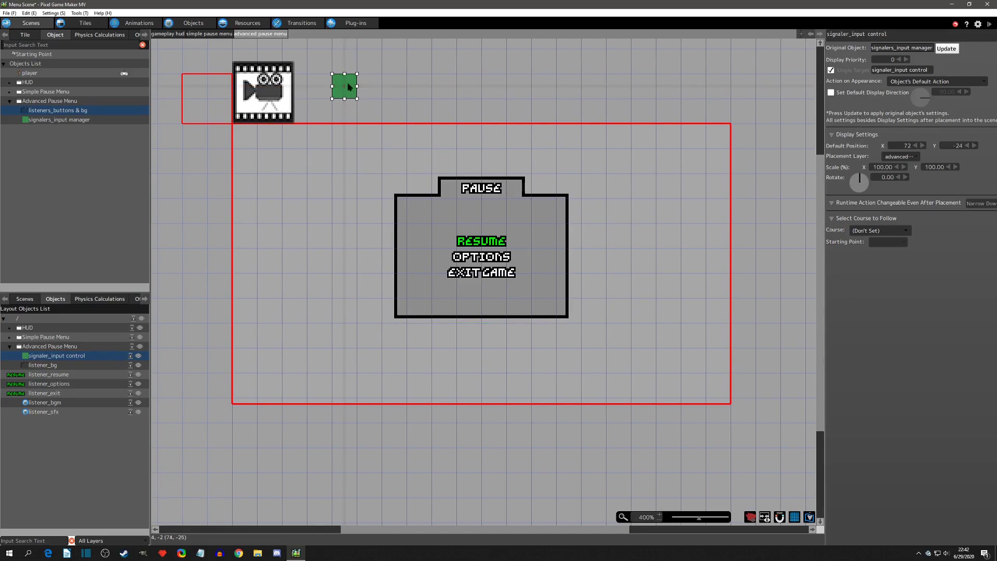
pyautogui.click(173, 35)
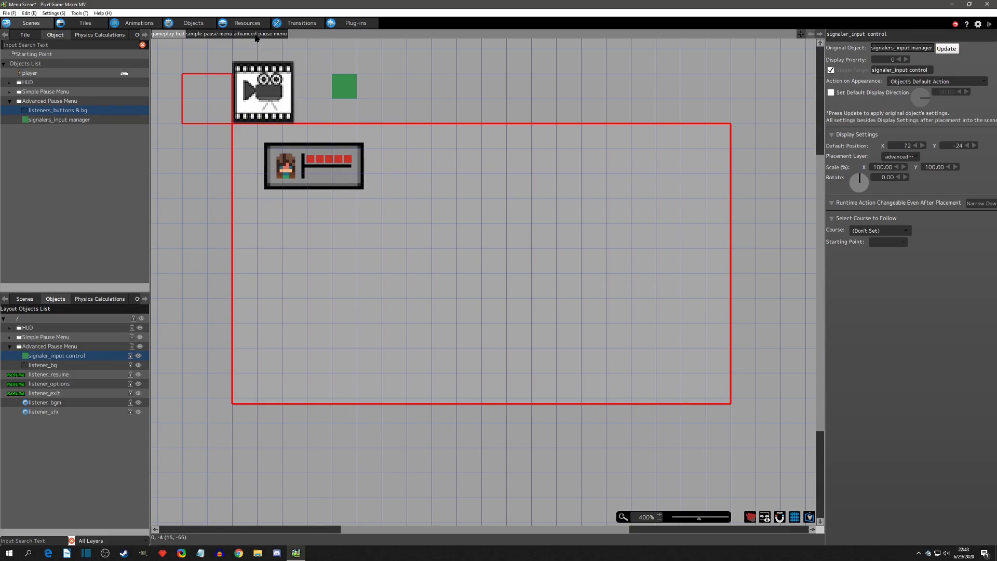
pyautogui.click(247, 35)
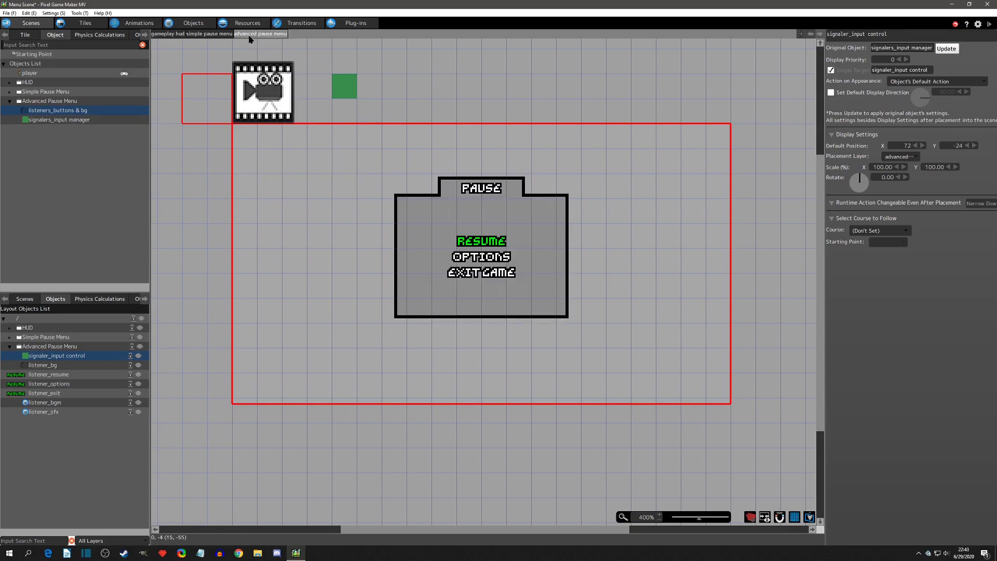
pyautogui.click(166, 34)
pyautogui.click(249, 34)
# - Select the options on→options off link in listeners_buttons & bg
pyautogui.click(193, 24)
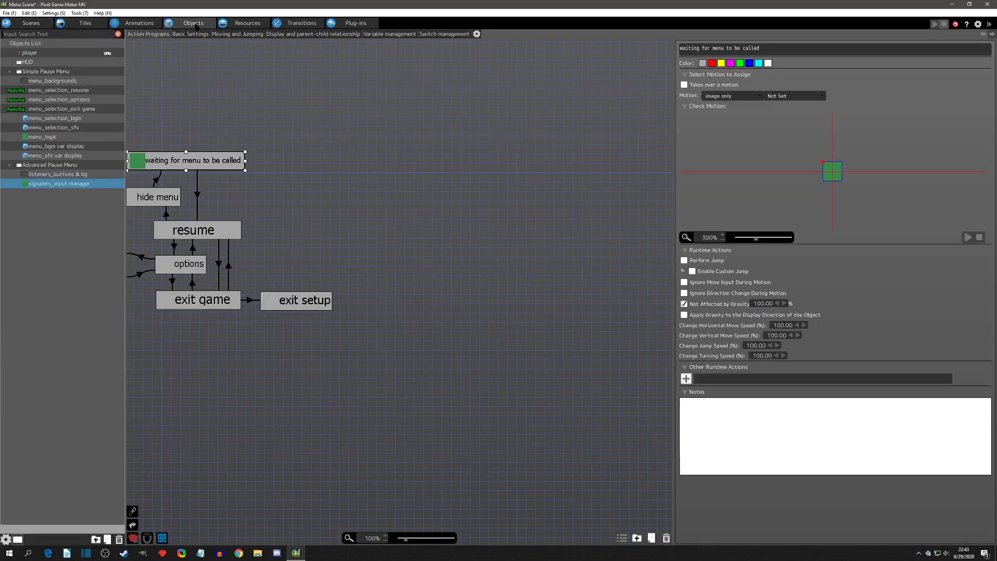
pyautogui.click(47, 175)
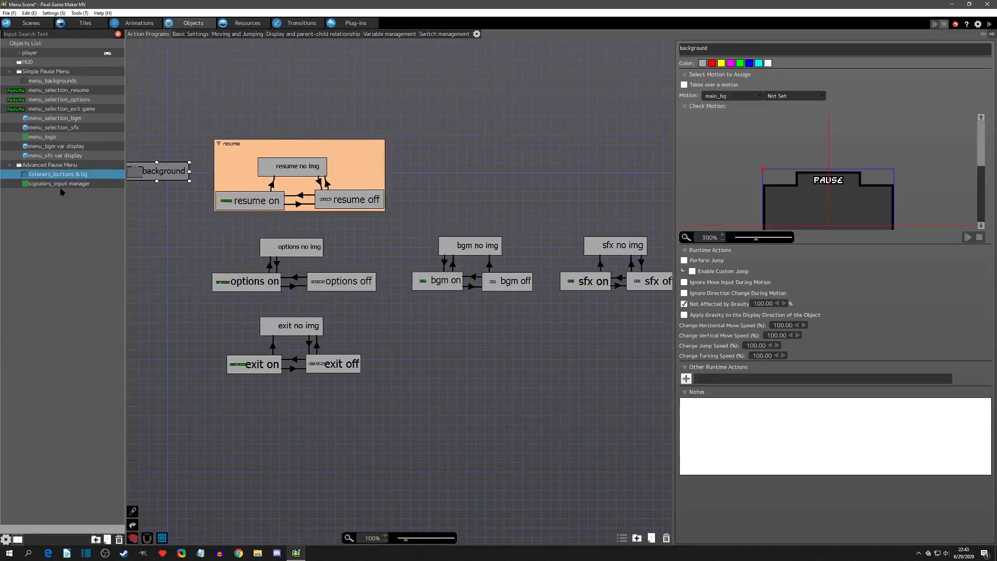
pyautogui.click(296, 287)
# - Try a Specified Object's Action Changes condition on the player, discard it, and test-play with F5
pyautogui.click(685, 203)
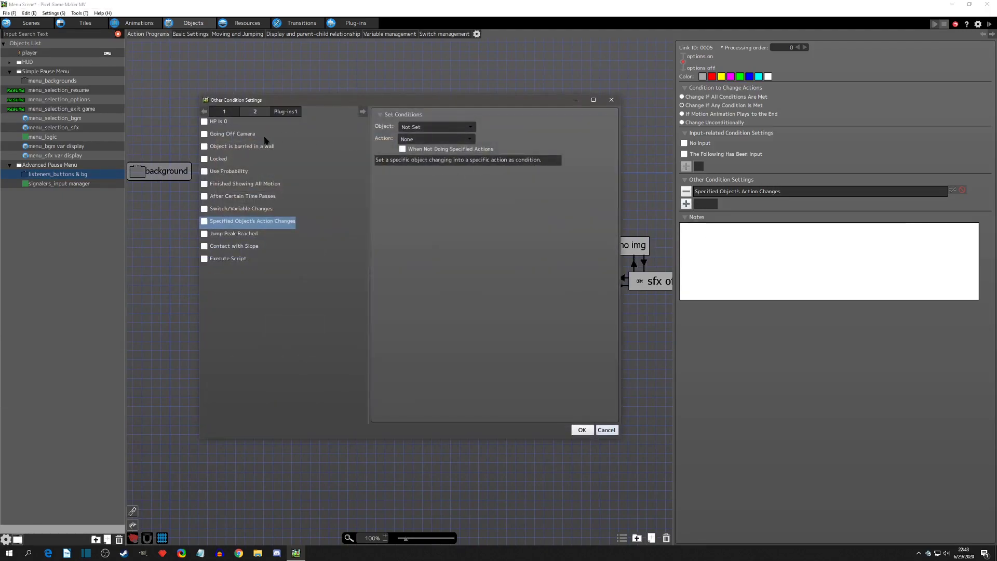
pyautogui.click(412, 127)
pyautogui.click(419, 184)
pyautogui.click(436, 139)
pyautogui.click(415, 181)
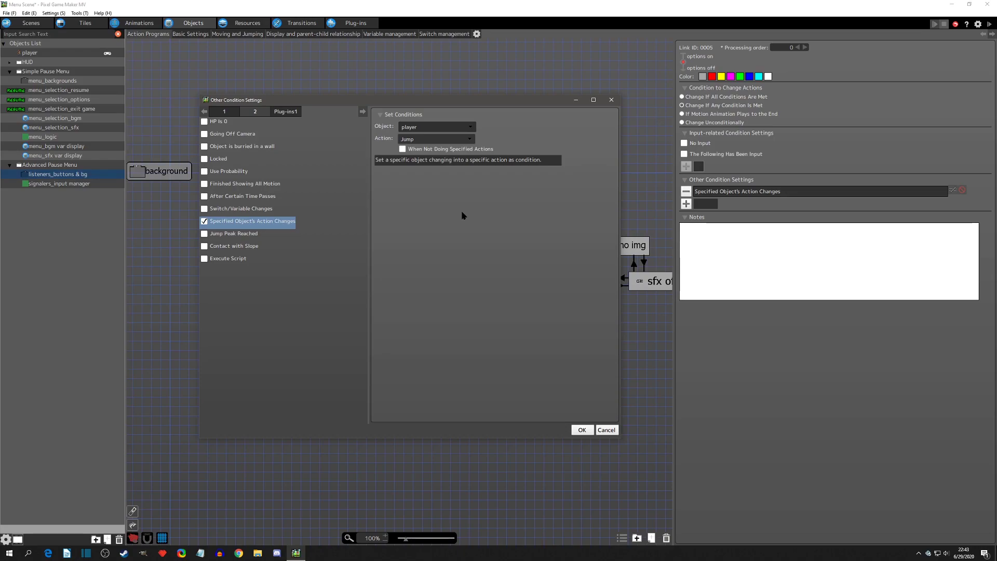
pyautogui.click(611, 100)
pyautogui.press('F5')
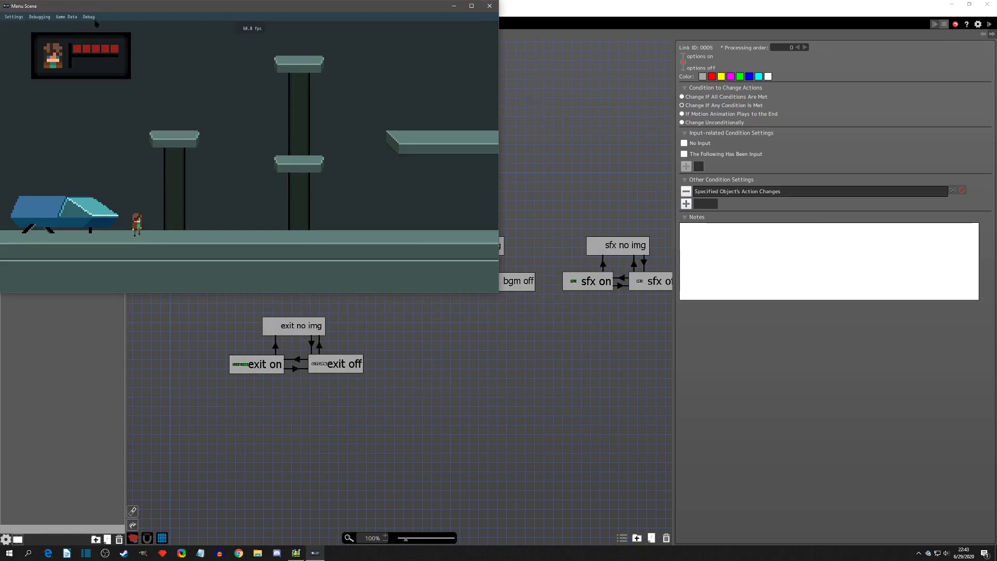
# - Review the preview's Debug > Object Information panel, toggling the Menu Scene listing, then close the test play
pyautogui.click(89, 16)
pyautogui.click(97, 34)
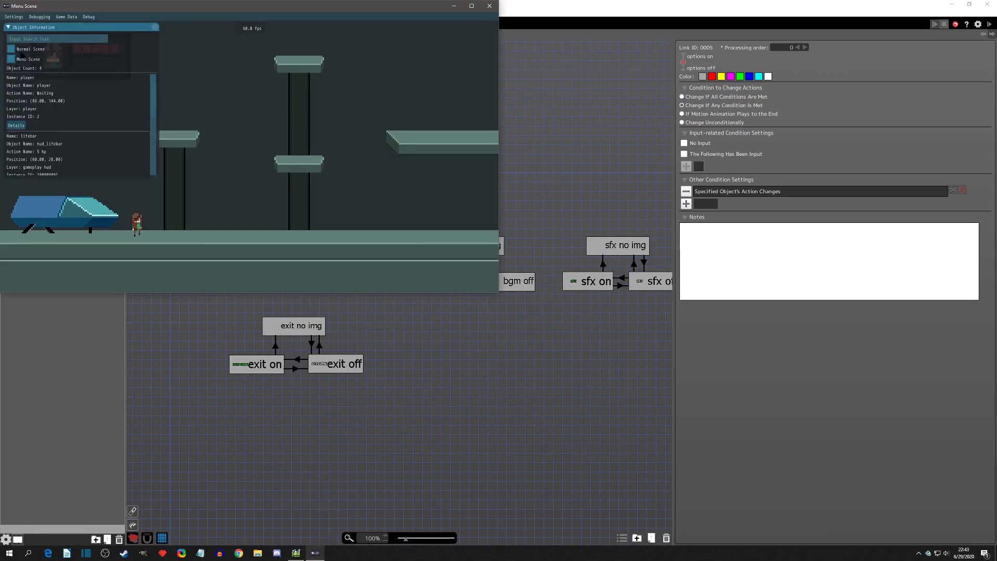
pyautogui.click(12, 60)
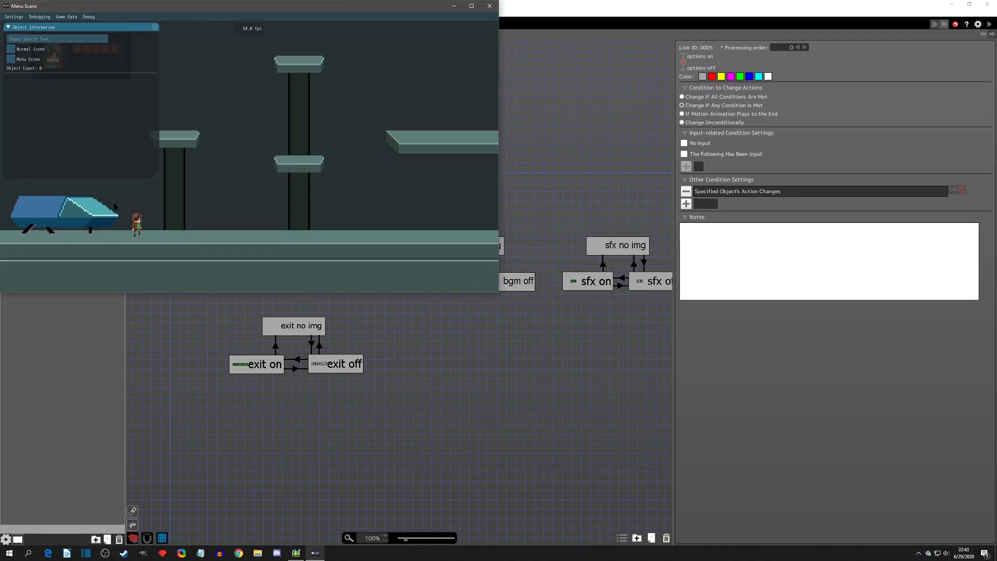
pyautogui.click(12, 60)
pyautogui.click(12, 59)
pyautogui.click(154, 27)
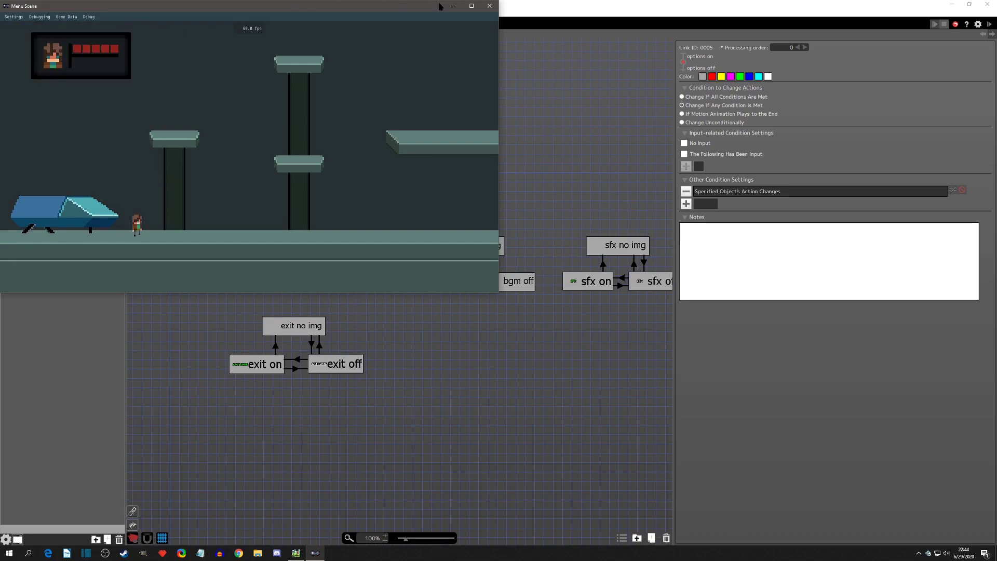
pyautogui.click(492, 5)
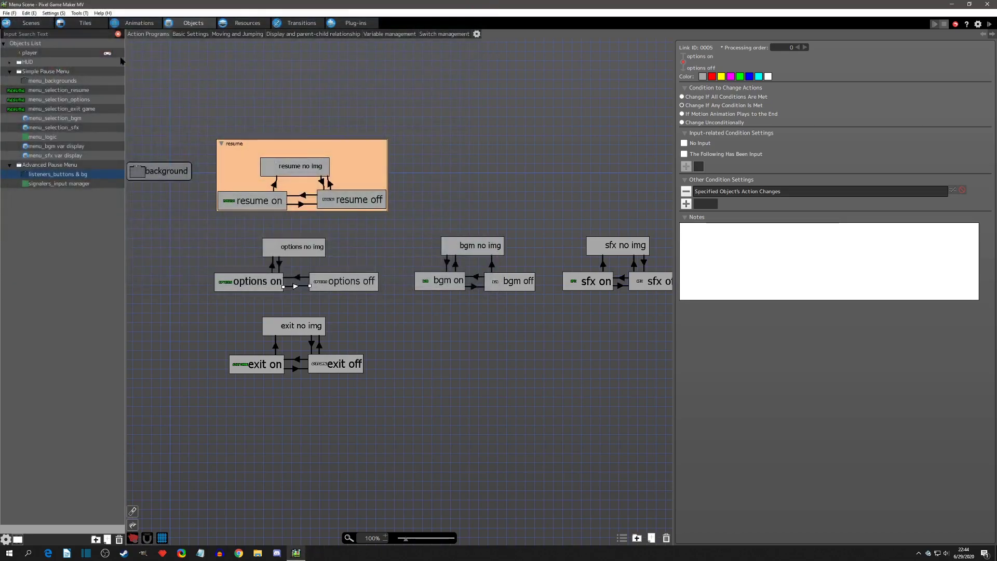
pyautogui.click(29, 24)
pyautogui.click(342, 86)
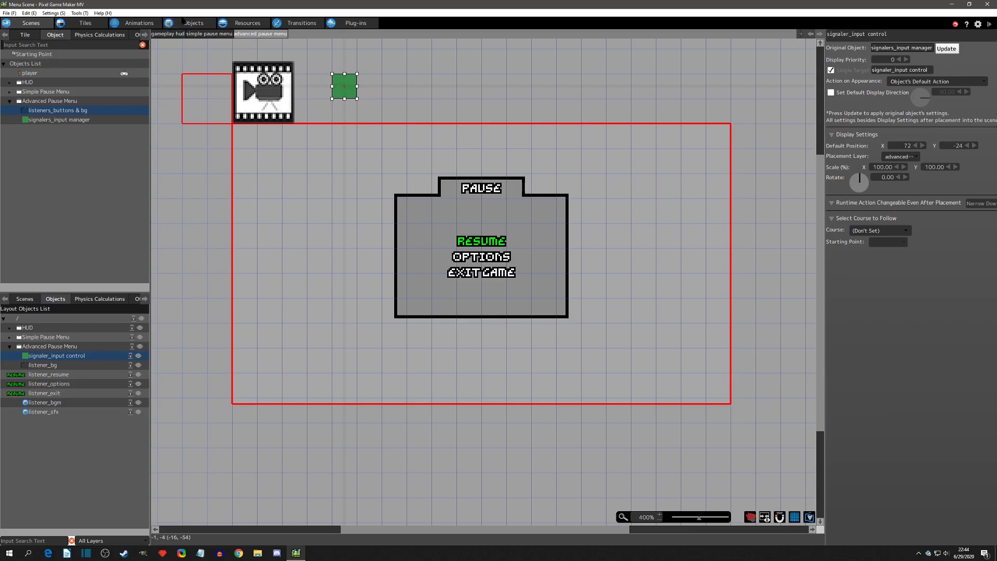
pyautogui.click(189, 23)
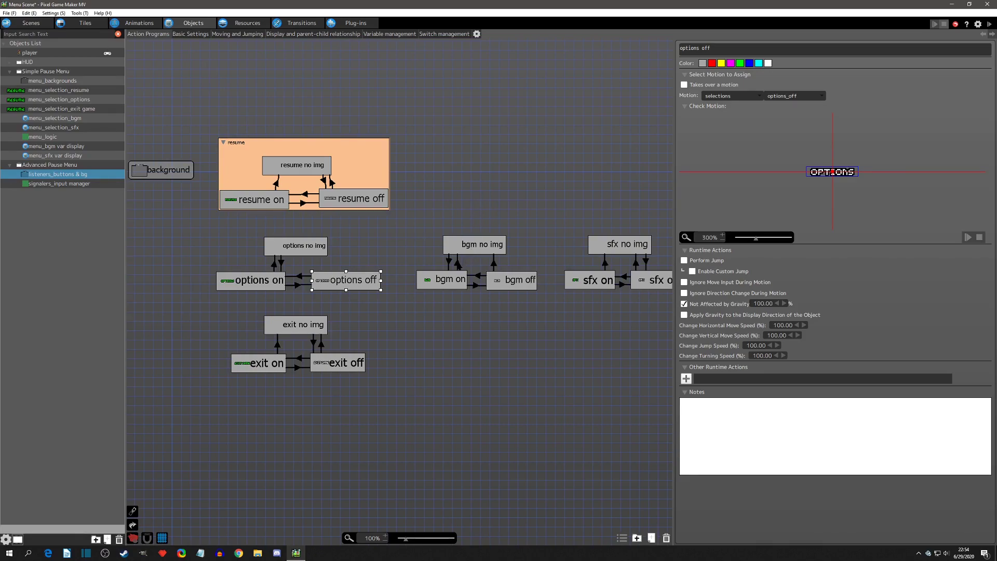
pyautogui.click(449, 261)
pyautogui.click(494, 263)
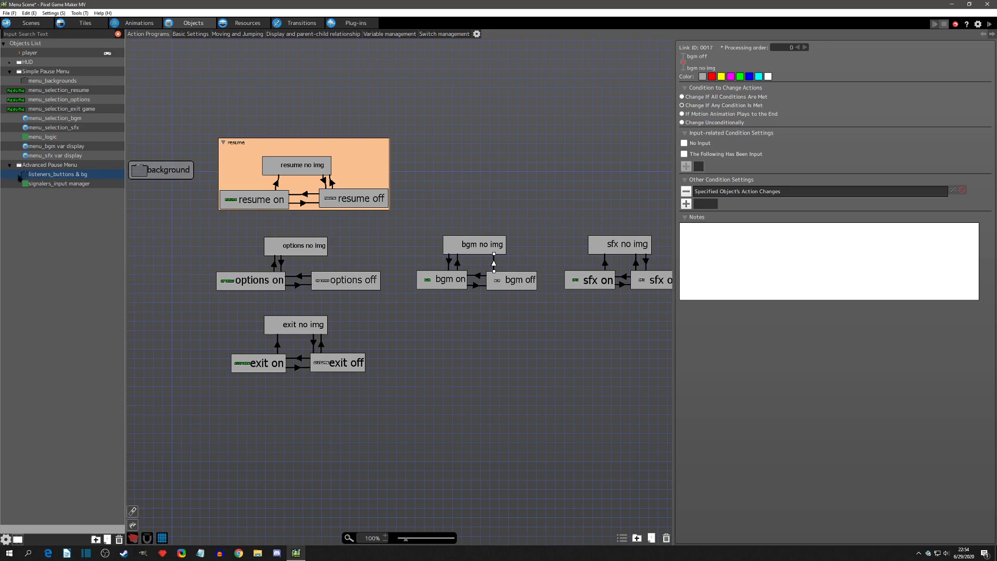
pyautogui.click(47, 185)
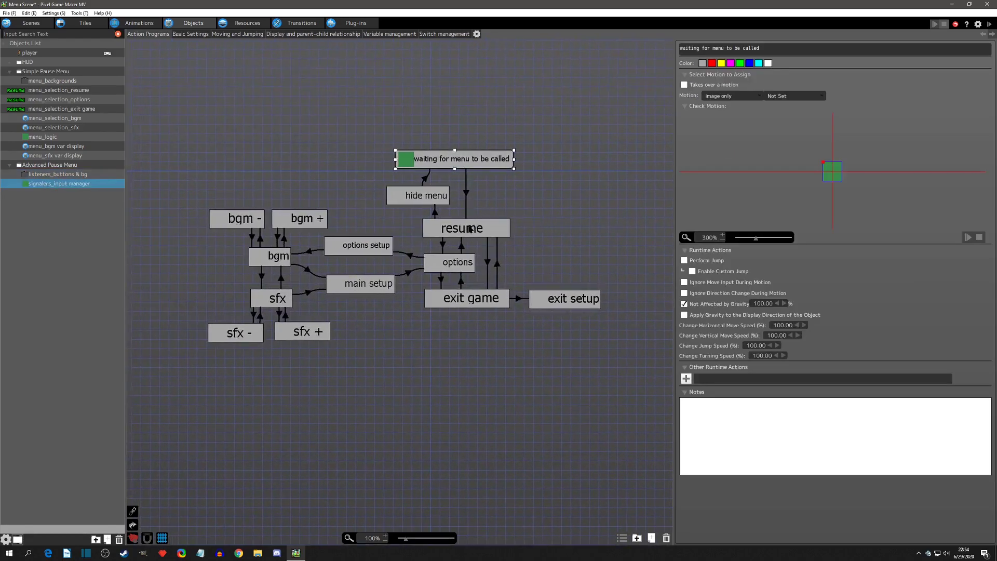
pyautogui.click(471, 230)
pyautogui.click(459, 257)
pyautogui.click(457, 302)
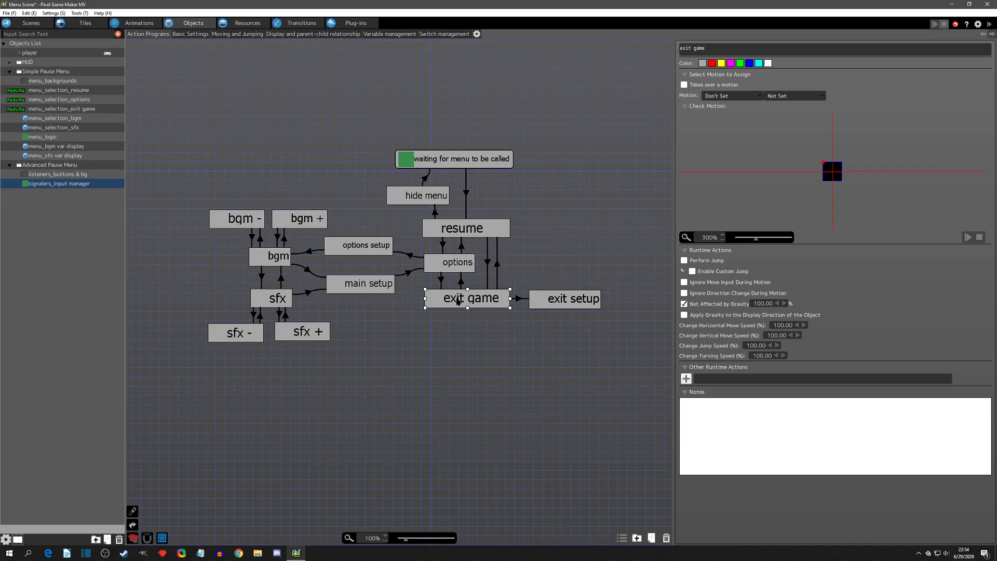
pyautogui.click(562, 304)
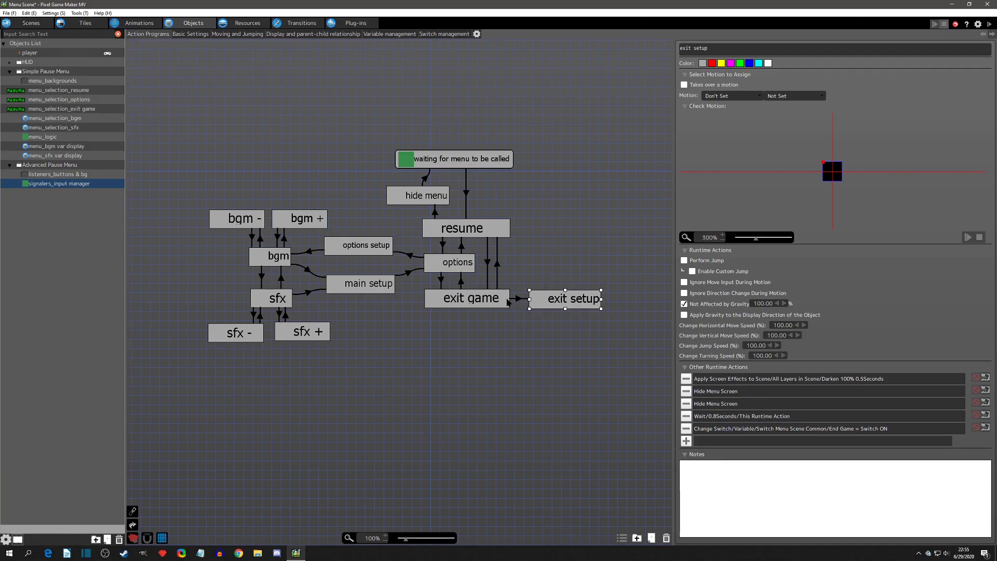
pyautogui.click(373, 248)
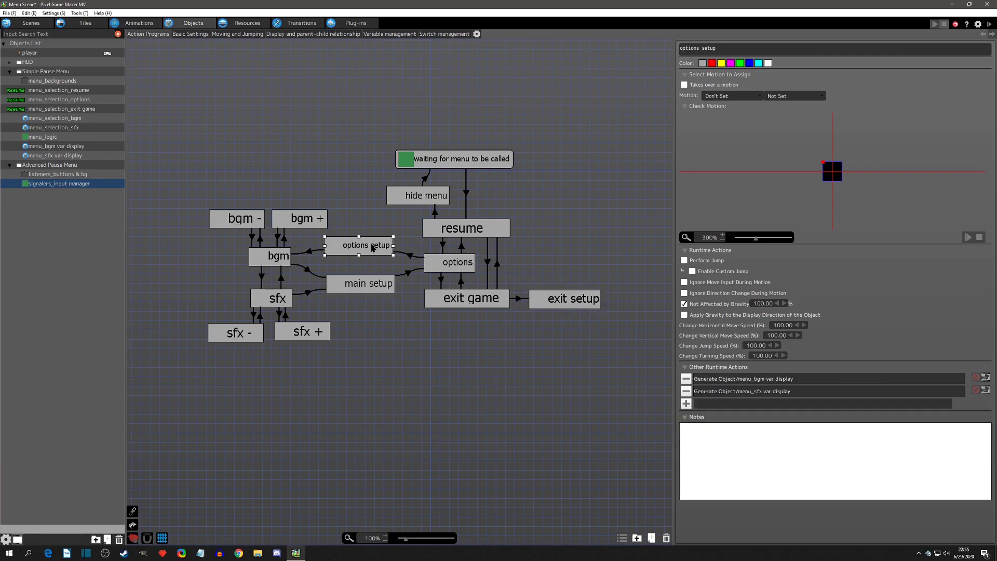
pyautogui.click(45, 176)
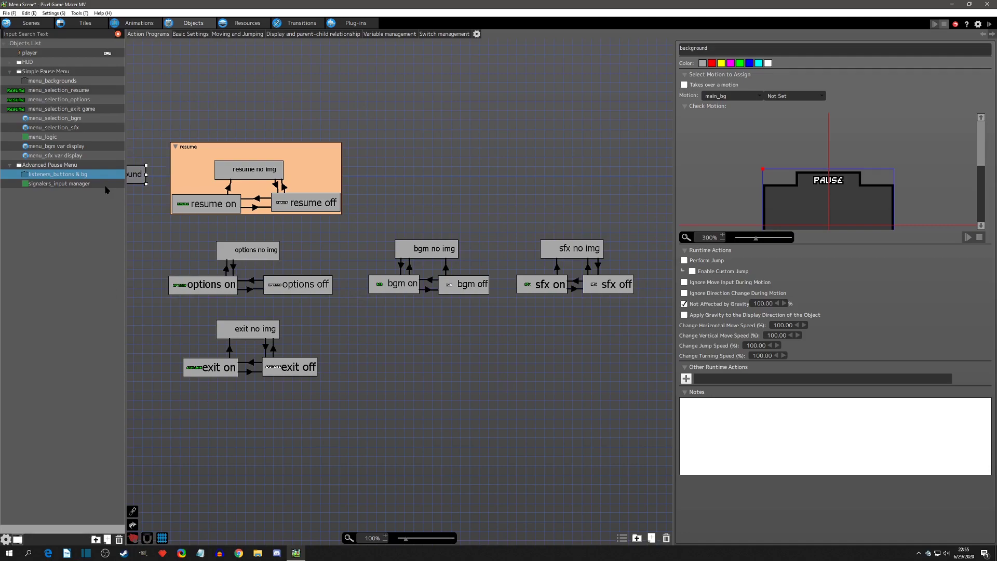
# - Step through Basic Settings, Moving and Jumping, Display and Variable management to the Switch management tab
pyautogui.click(194, 34)
pyautogui.click(244, 34)
pyautogui.click(299, 35)
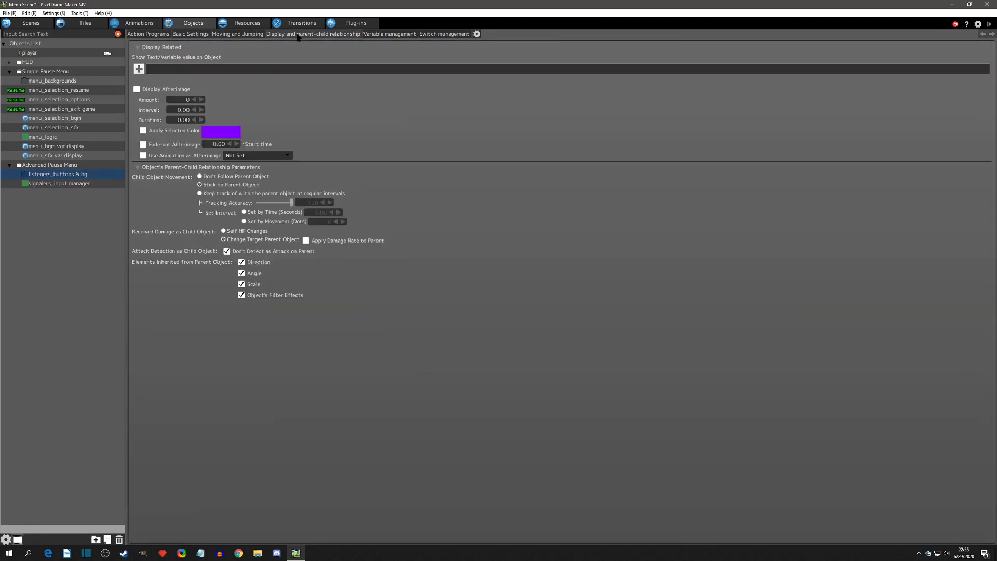
pyautogui.click(381, 35)
pyautogui.click(441, 34)
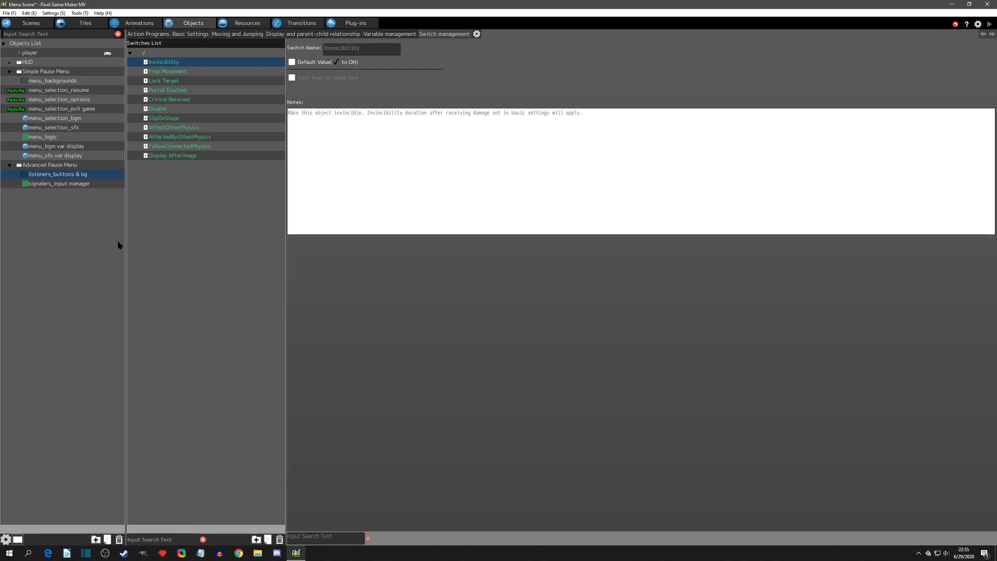
# - Go back to the action program, then run through the settings tabs again to the switch list
pyautogui.click(151, 34)
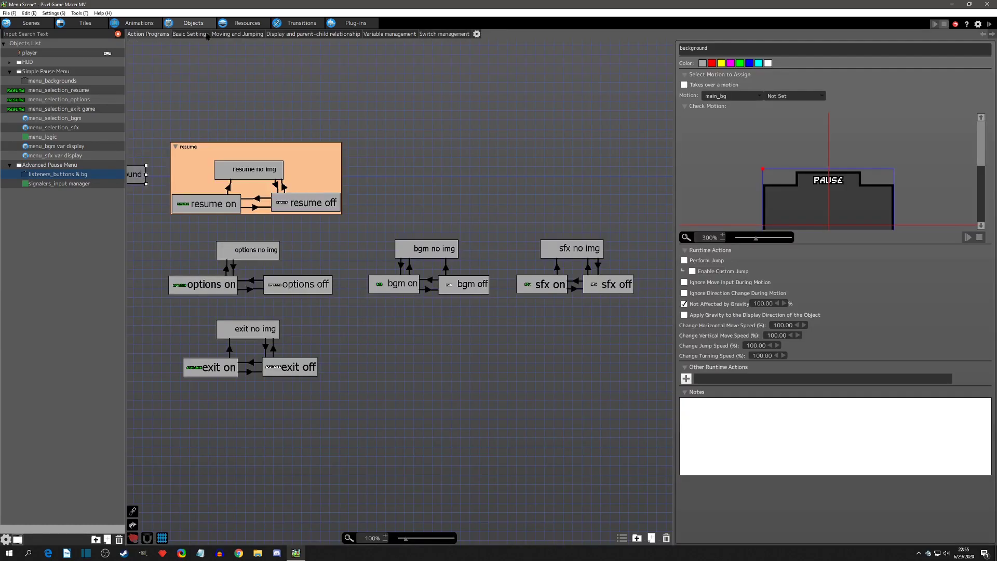
pyautogui.click(207, 35)
pyautogui.click(247, 35)
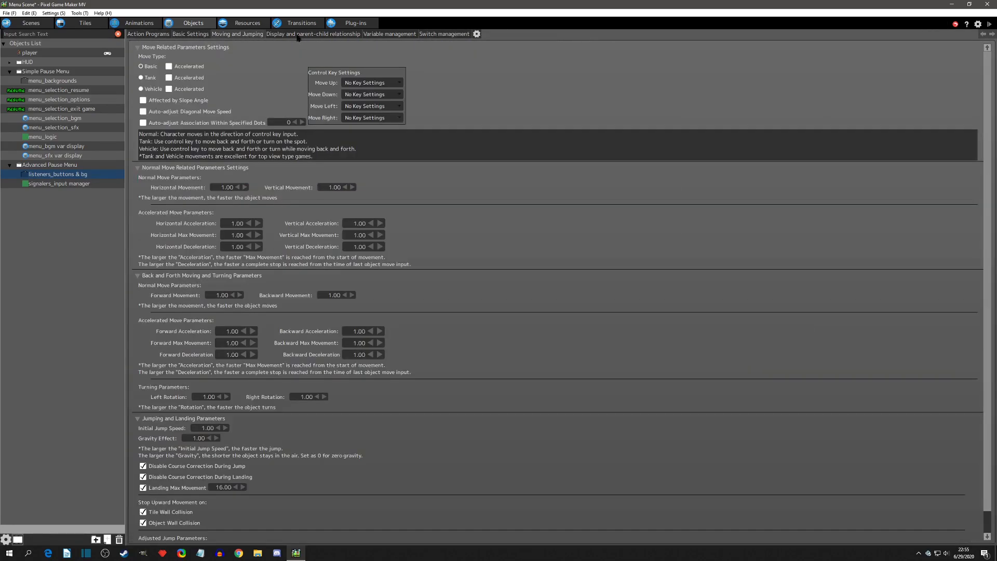
pyautogui.click(297, 35)
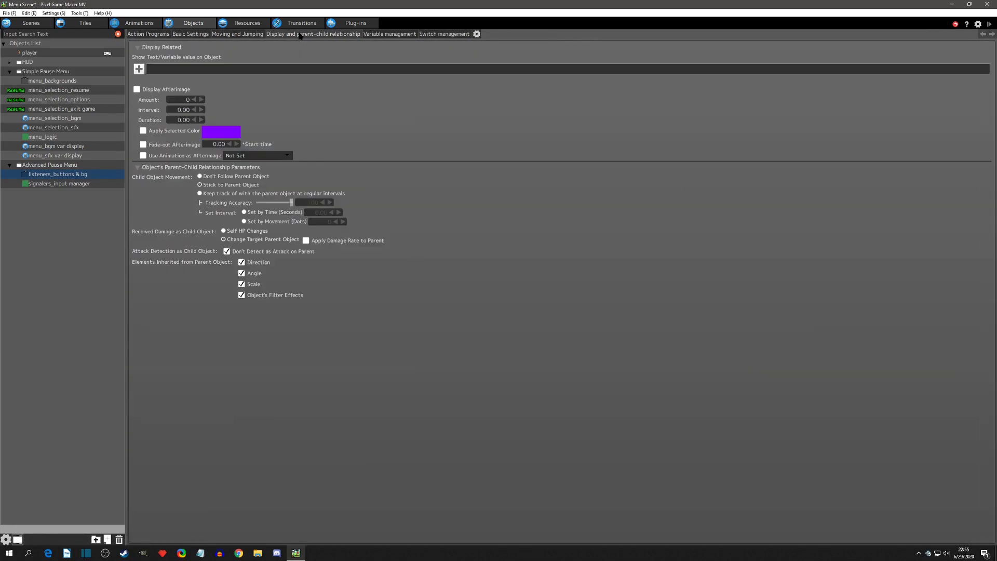
pyautogui.click(403, 35)
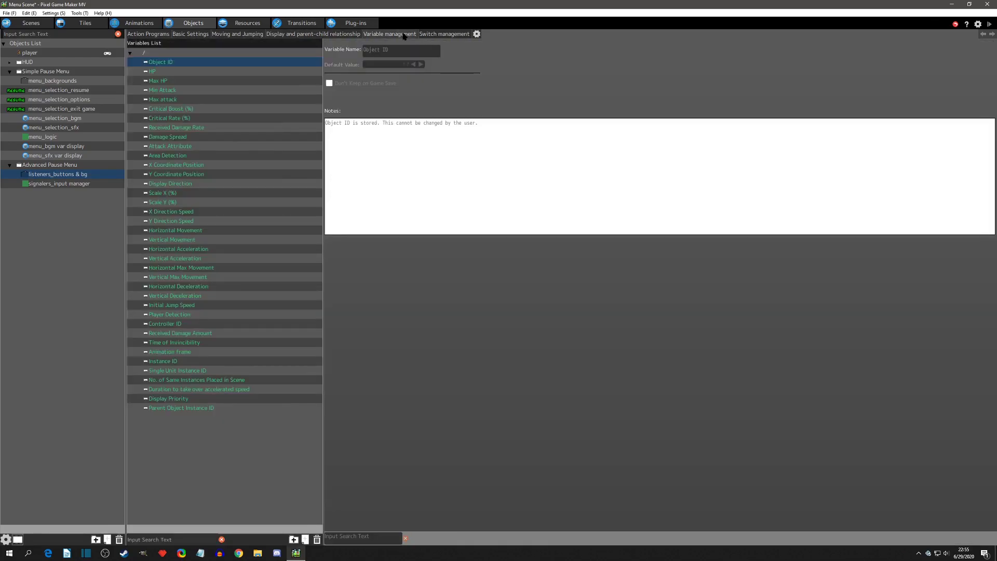
pyautogui.click(431, 34)
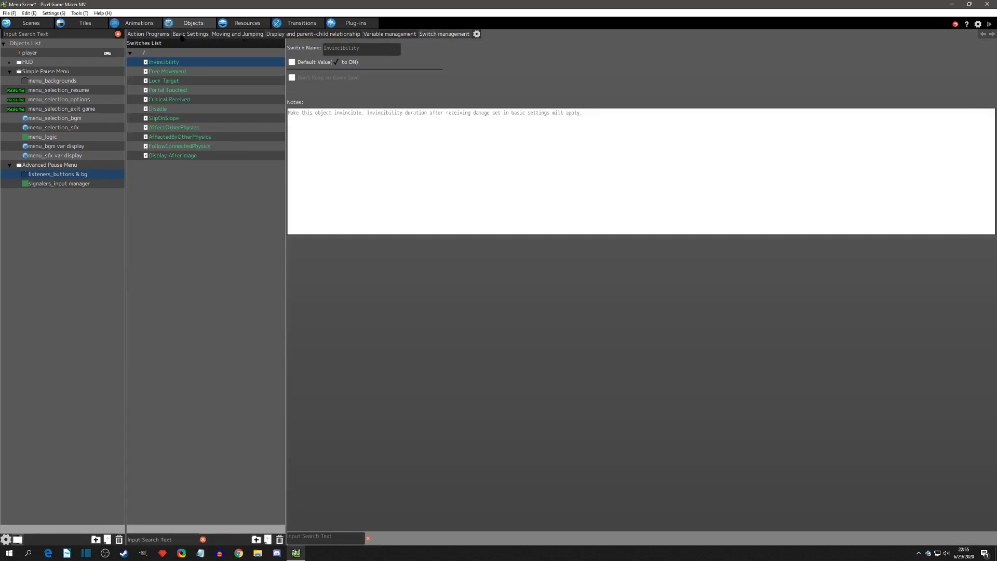